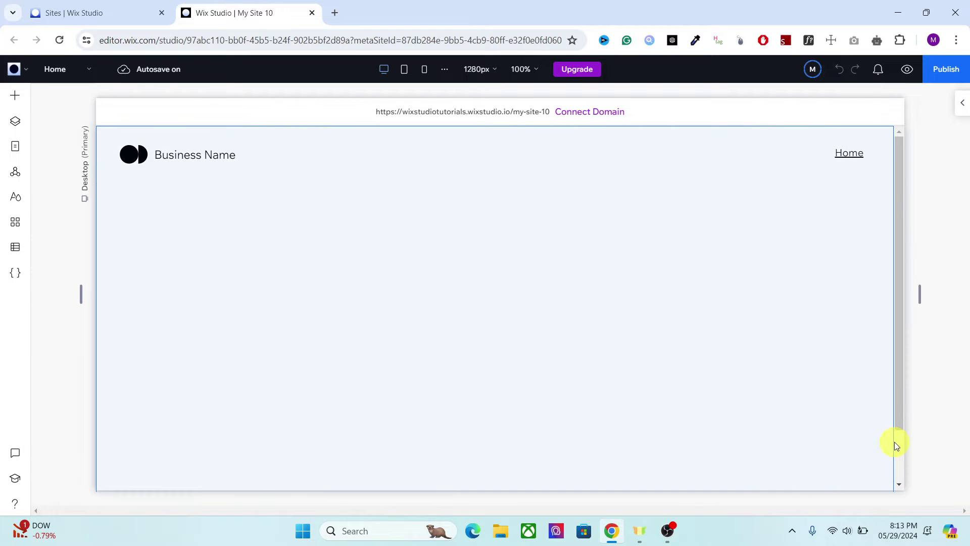
# Step: Set the background colour of the blank section above the footer to the saved green
pyautogui.click(894, 442)
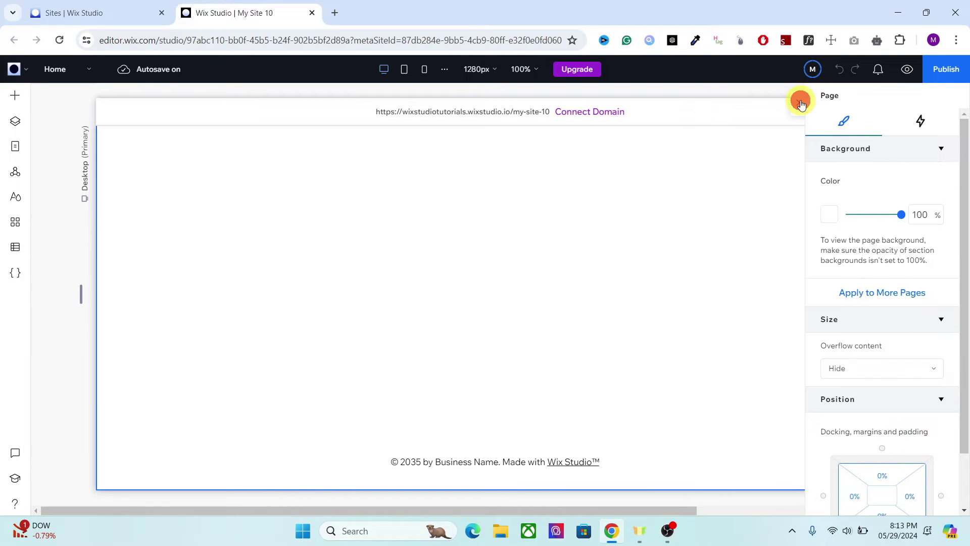
pyautogui.click(801, 103)
pyautogui.click(801, 208)
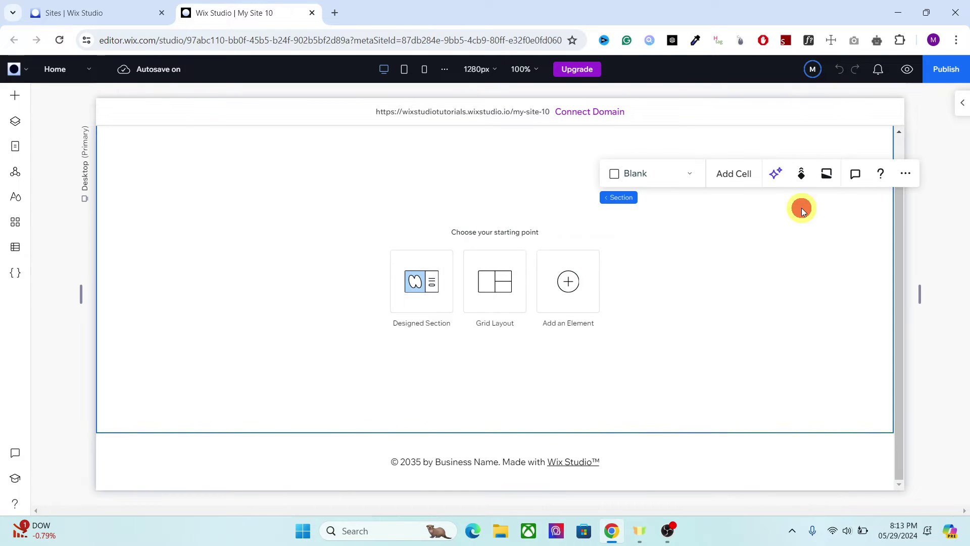
pyautogui.click(962, 104)
pyautogui.click(833, 337)
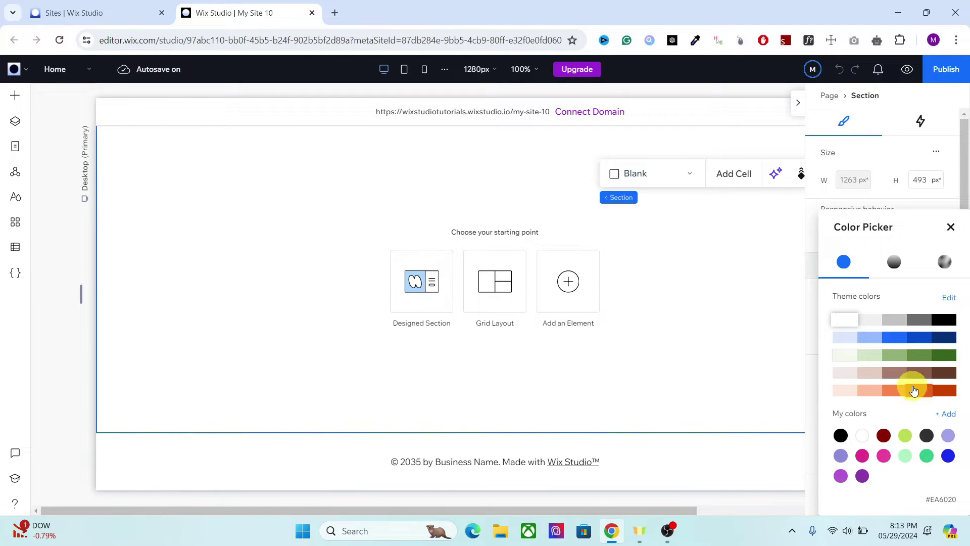
pyautogui.click(928, 457)
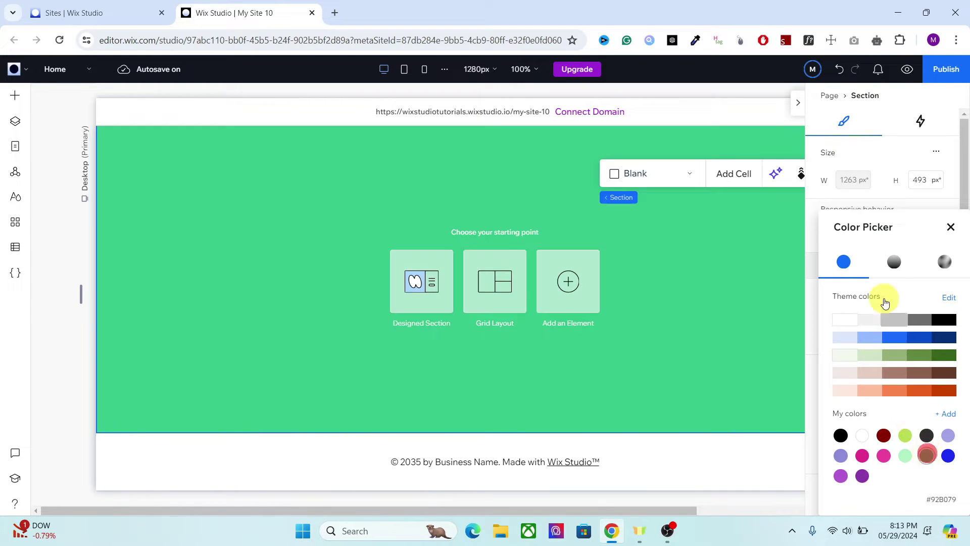
pyautogui.click(788, 101)
pyautogui.click(797, 103)
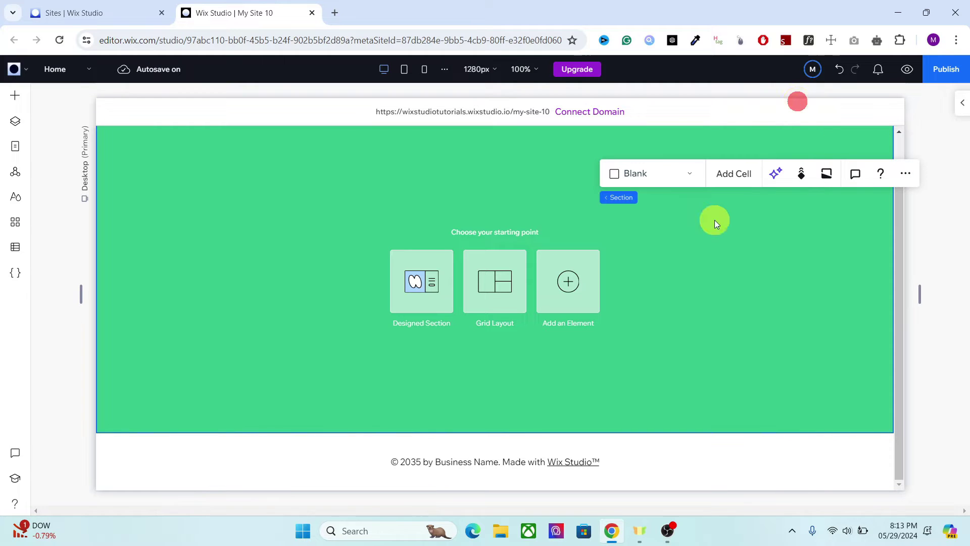
# Step: Add two blank sections below the green section and set the lower one's background colour to the saved pink
pyautogui.click(484, 435)
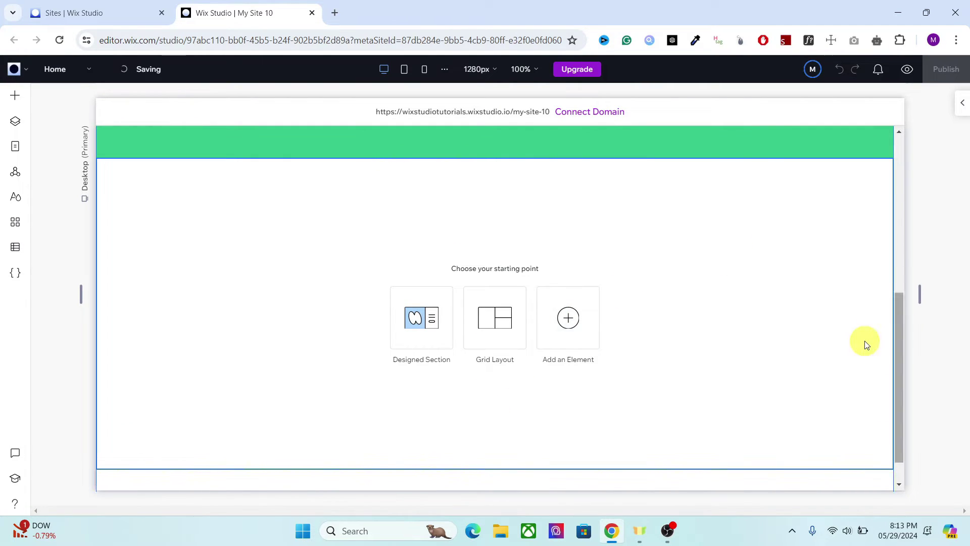
pyautogui.click(488, 470)
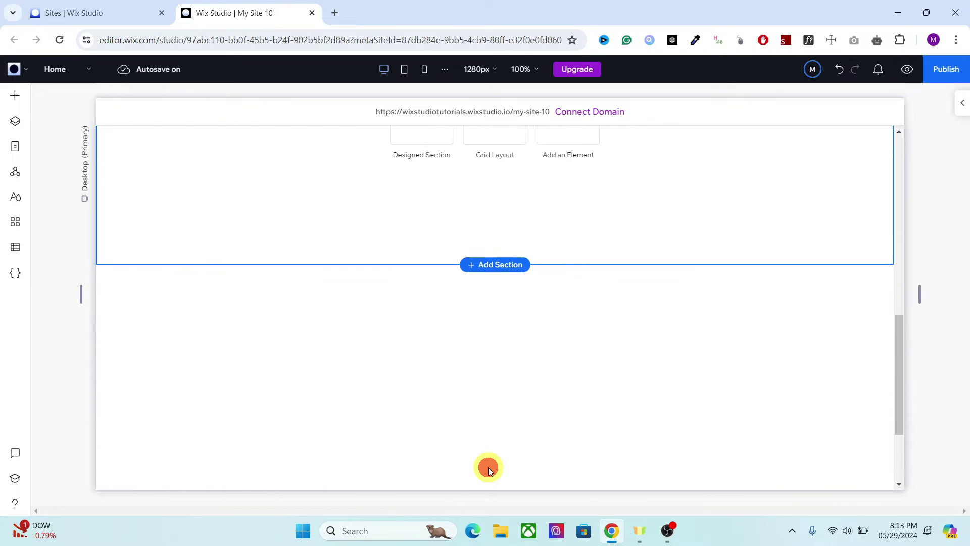
pyautogui.click(701, 247)
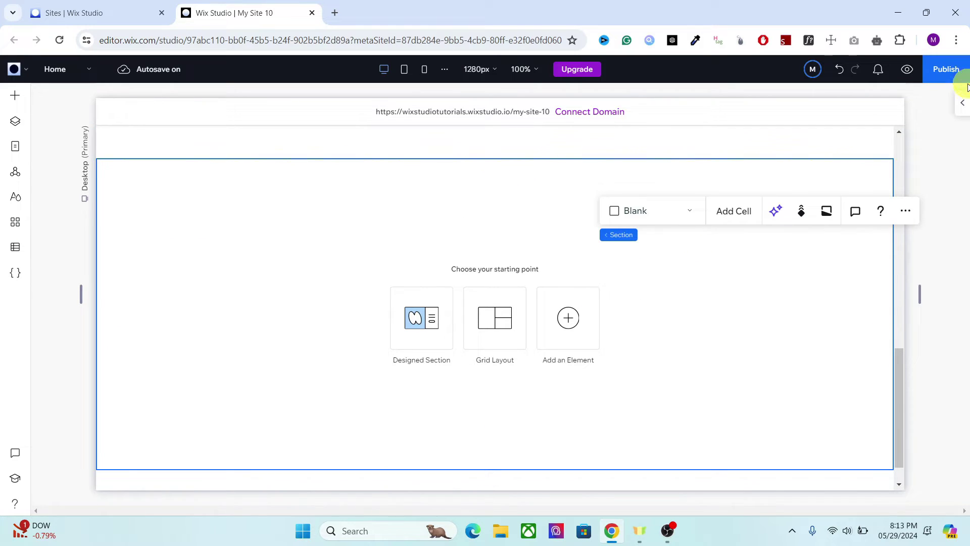
pyautogui.click(963, 108)
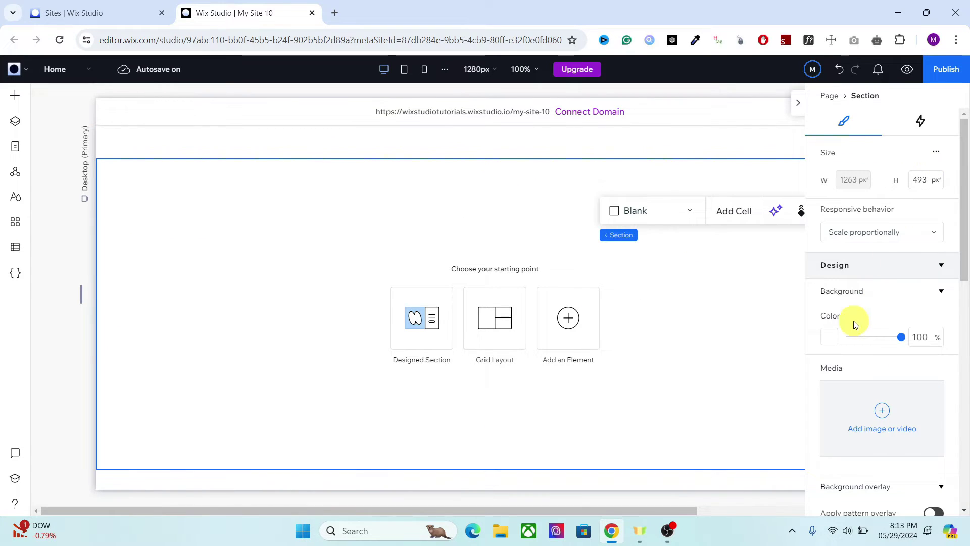
pyautogui.click(836, 337)
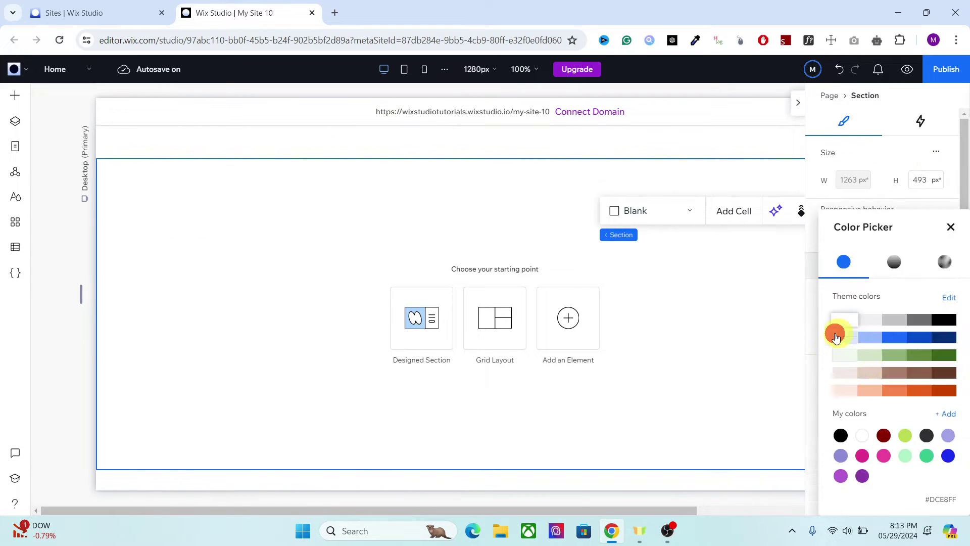
pyautogui.click(886, 457)
pyautogui.click(797, 102)
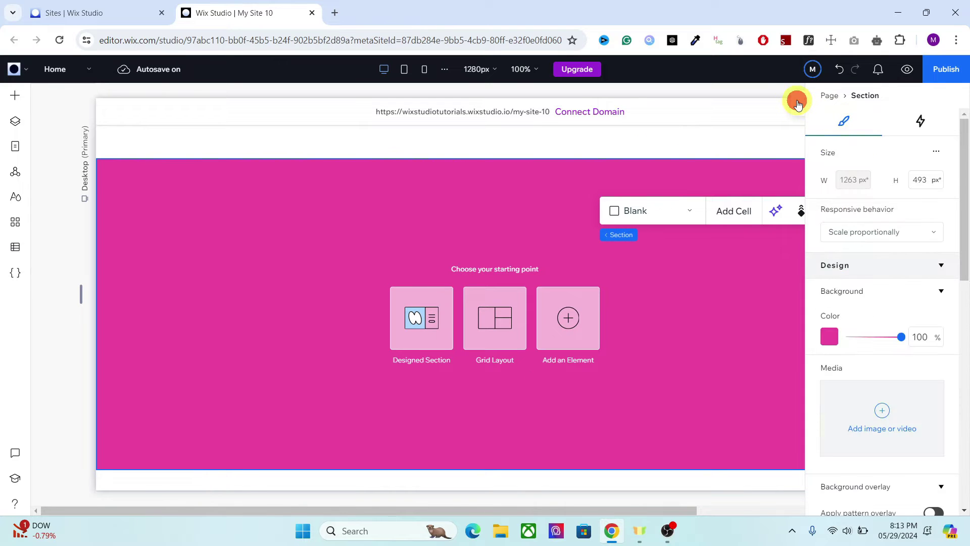
# Step: Set the height of the white section between the green and pink sections to 300 vh
pyautogui.moveTo(900, 357); pyautogui.dragTo(903, 250)
pyautogui.click(765, 255)
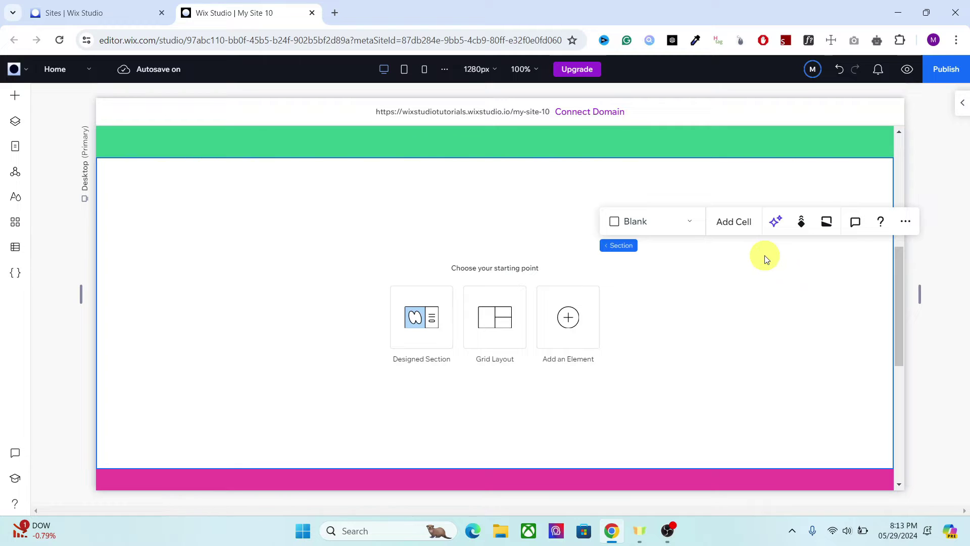
pyautogui.click(960, 105)
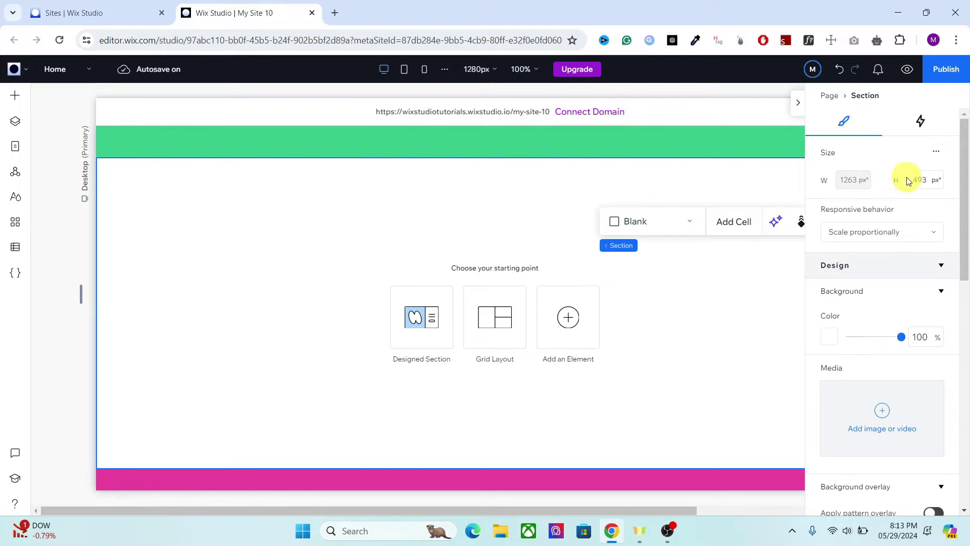
pyautogui.click(936, 152)
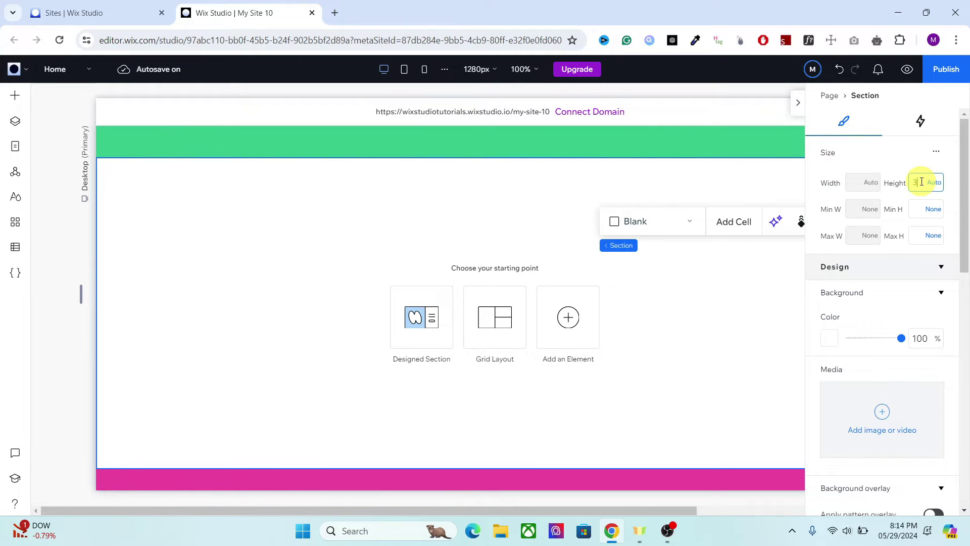
pyautogui.press('Return')
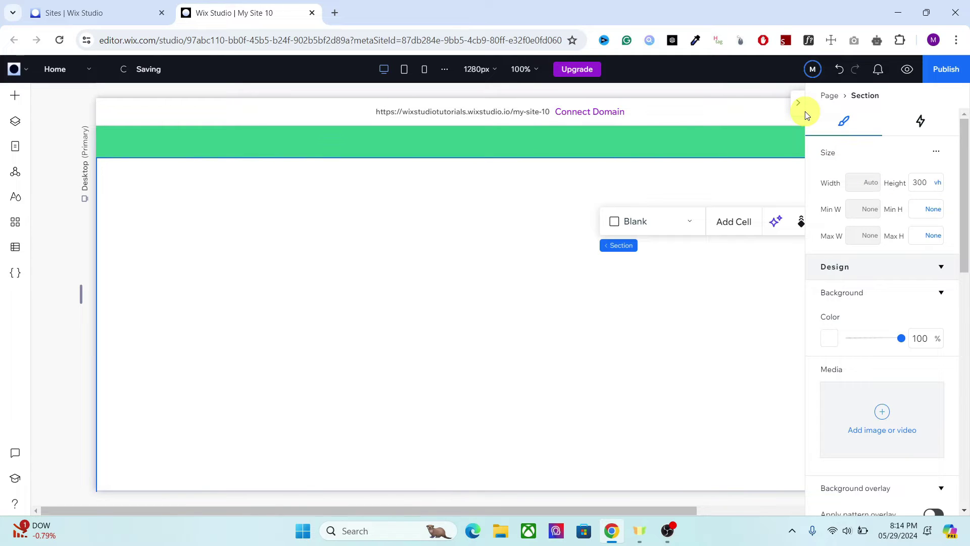
# Step: Apply an advanced CSS grid to the white section and choose the 1x3 layout
pyautogui.moveTo(964, 246); pyautogui.dragTo(963, 386)
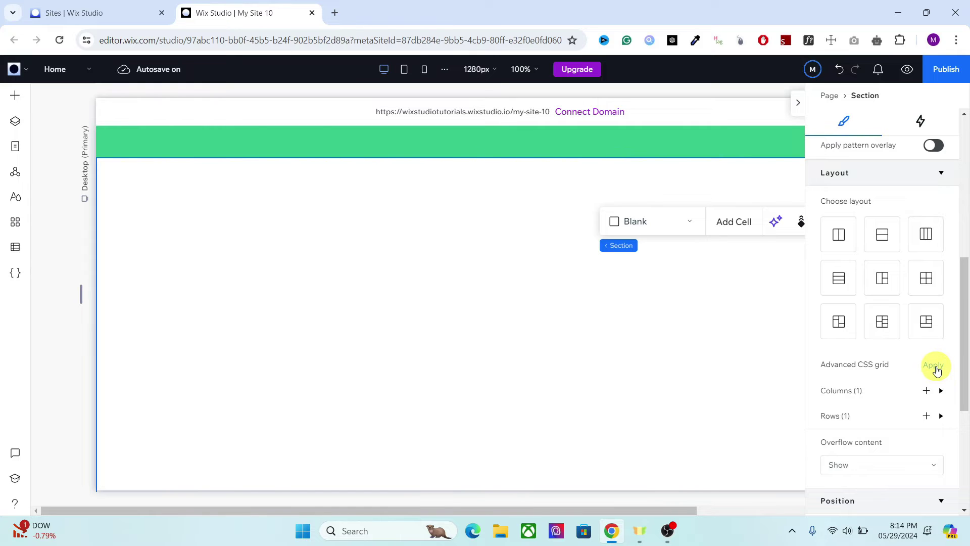
pyautogui.click(934, 366)
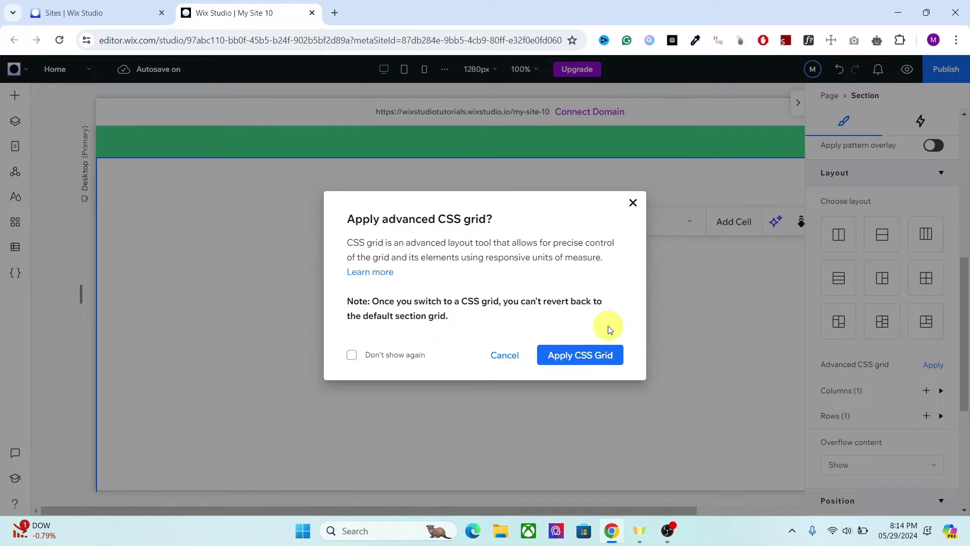
pyautogui.click(590, 355)
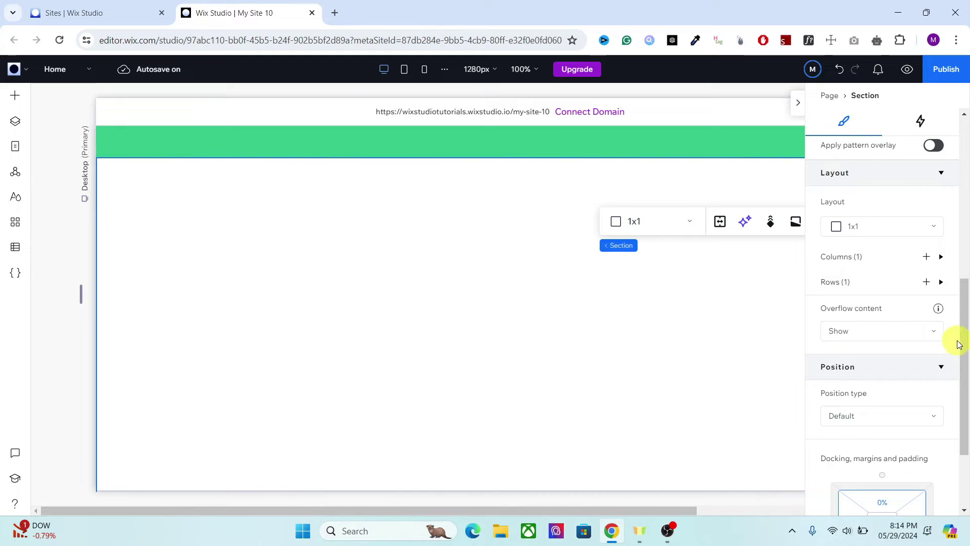
pyautogui.click(860, 227)
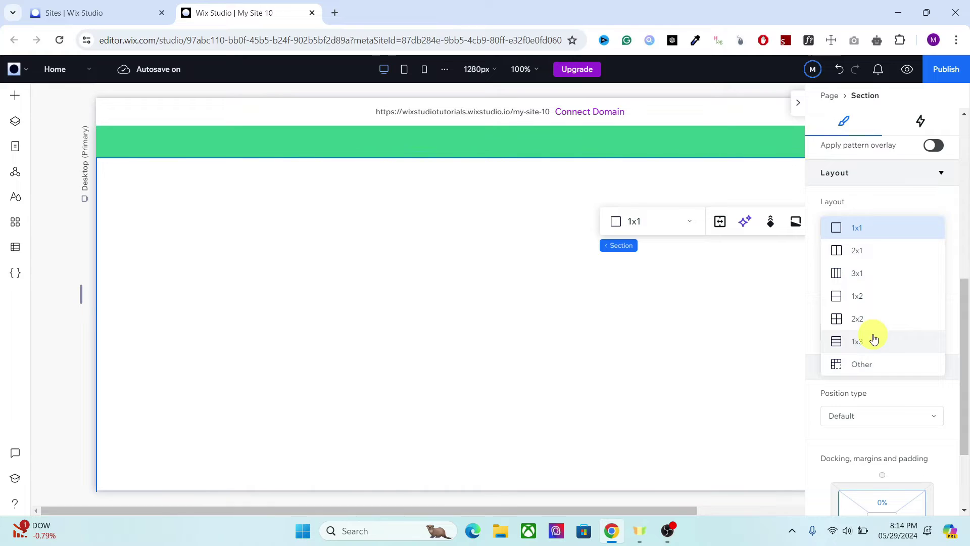
pyautogui.click(948, 200)
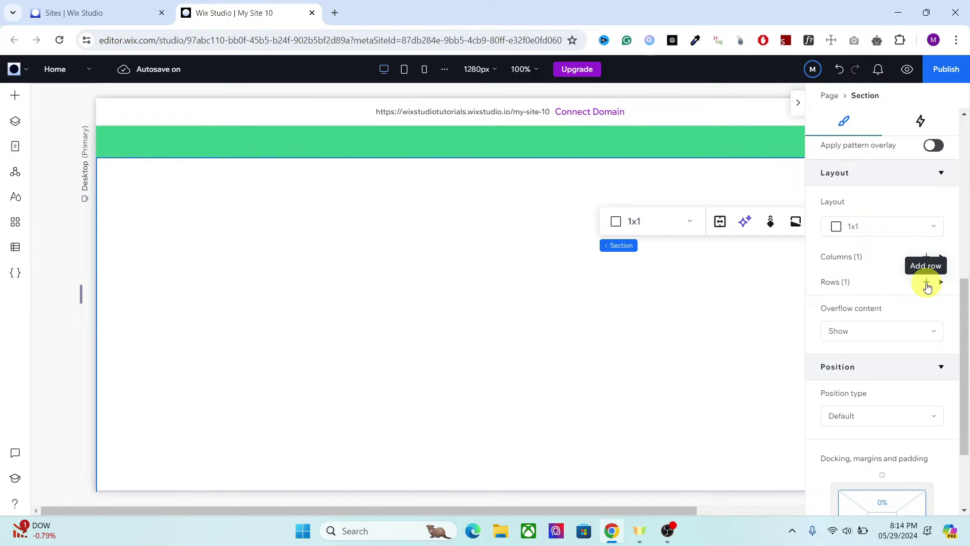
pyautogui.click(897, 232)
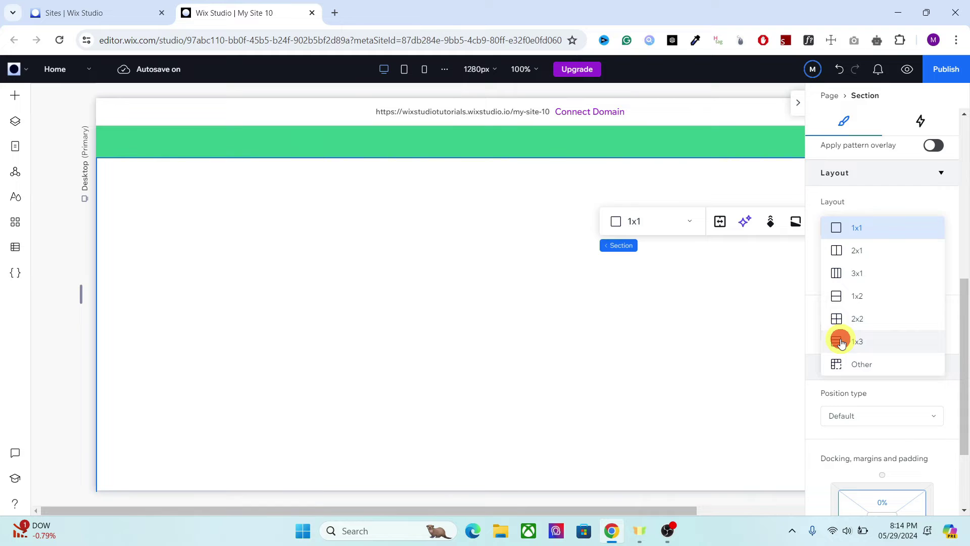
pyautogui.click(841, 341)
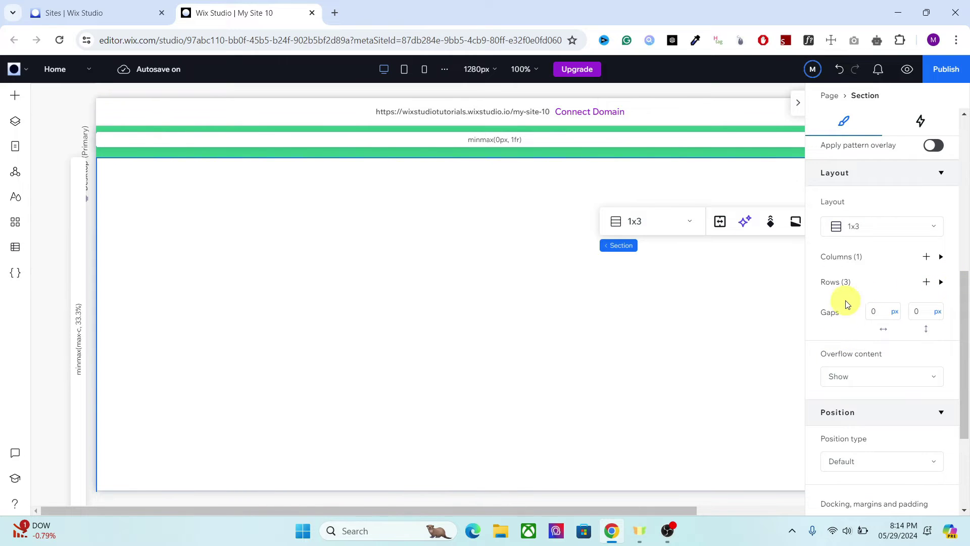
# Step: Set the height of all three grid rows in the white section to 100 vh each
pyautogui.click(941, 283)
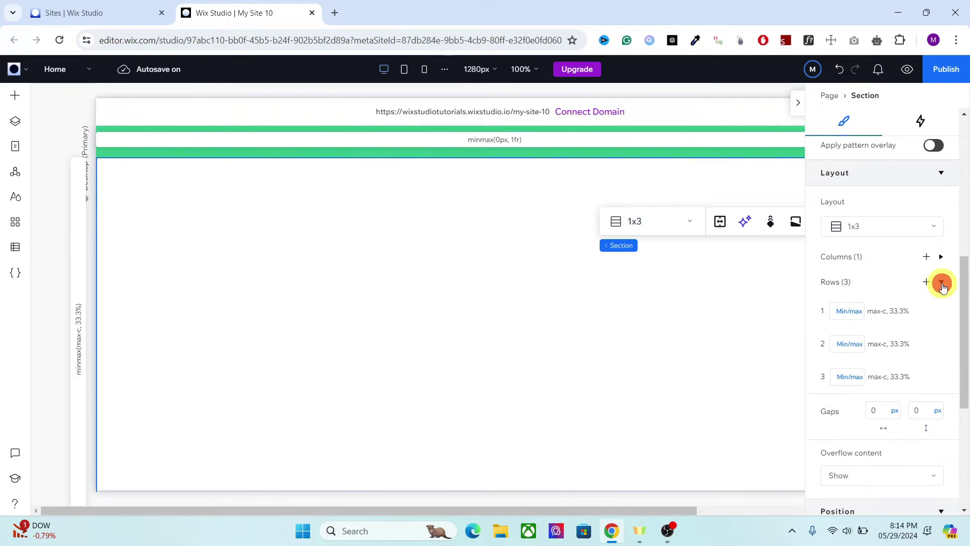
pyautogui.click(849, 311)
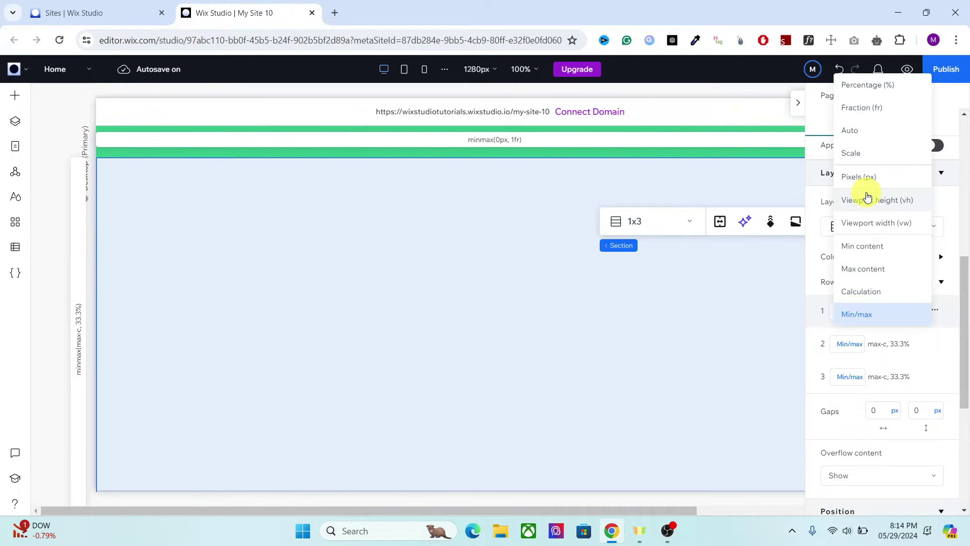
pyautogui.click(863, 204)
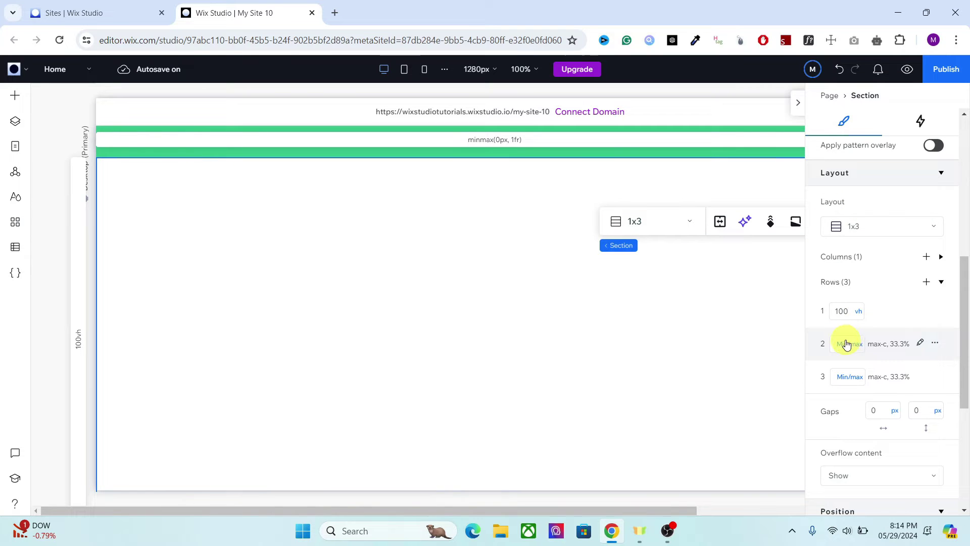
pyautogui.click(847, 344)
pyautogui.click(867, 237)
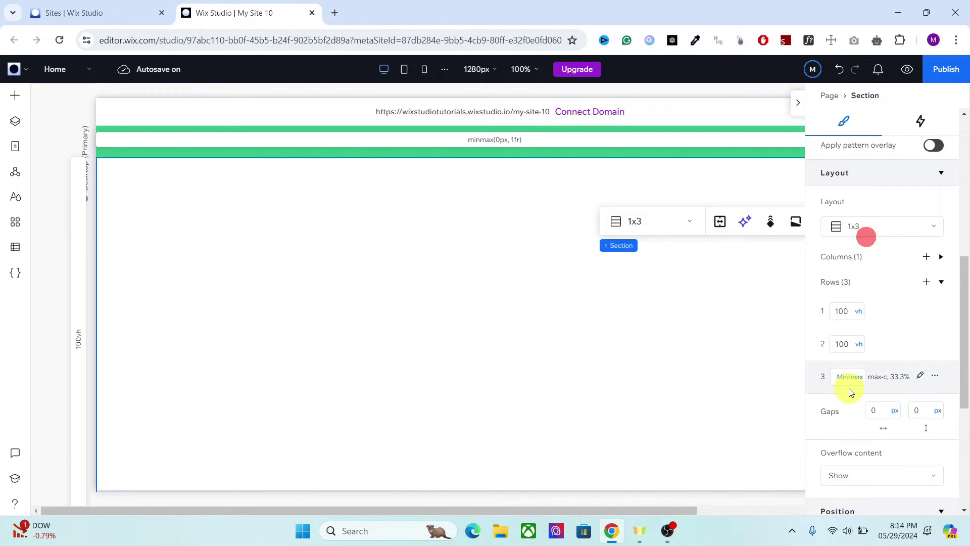
pyautogui.click(852, 377)
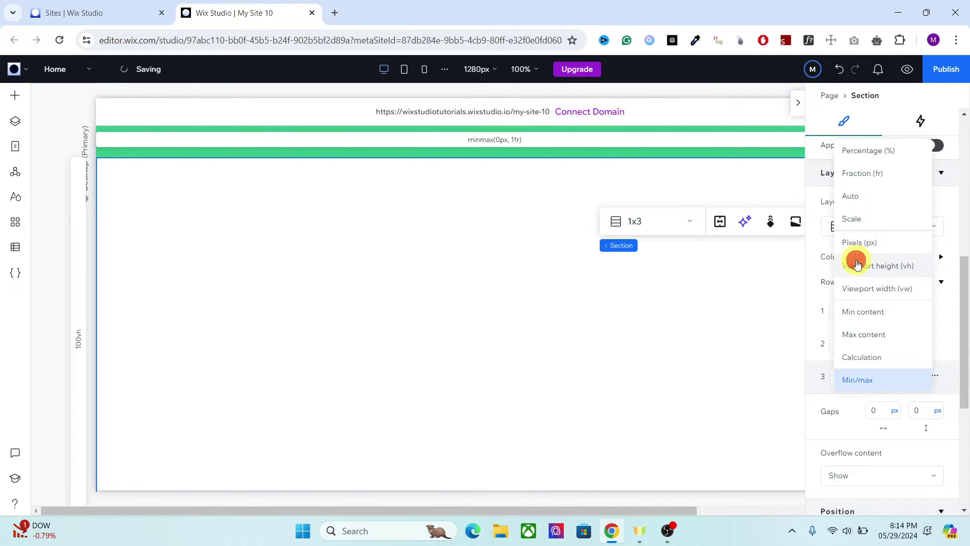
pyautogui.click(857, 265)
pyautogui.moveTo(963, 275); pyautogui.dragTo(961, 113)
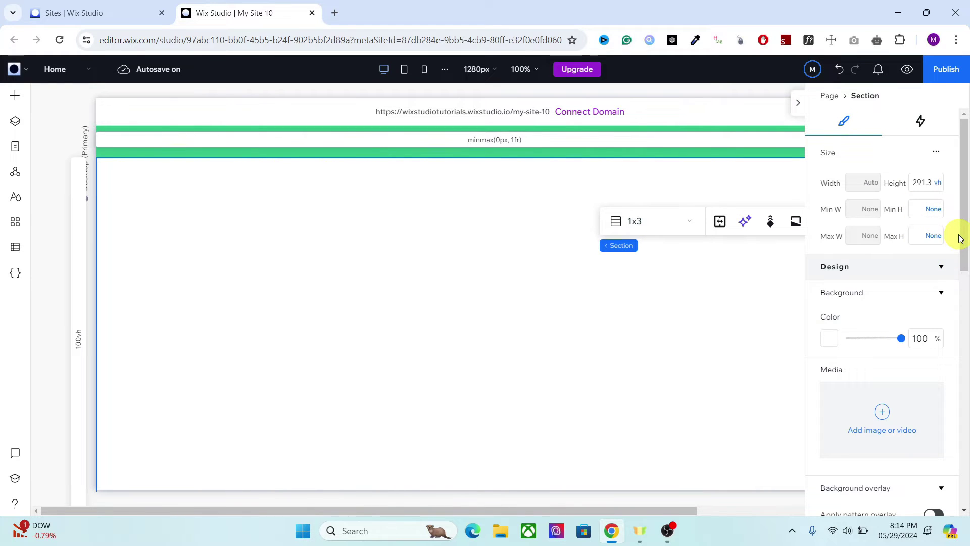
pyautogui.moveTo(963, 253); pyautogui.dragTo(946, 392)
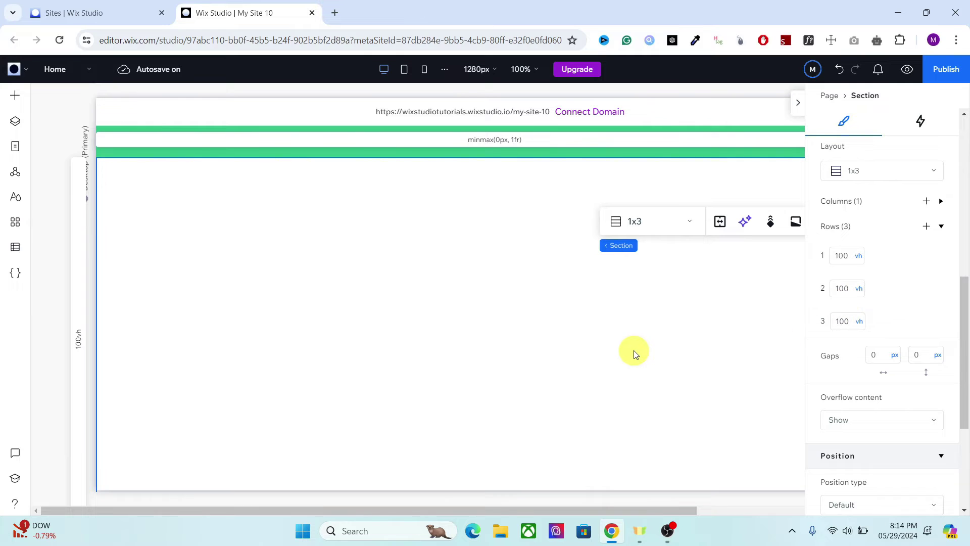
pyautogui.click(797, 107)
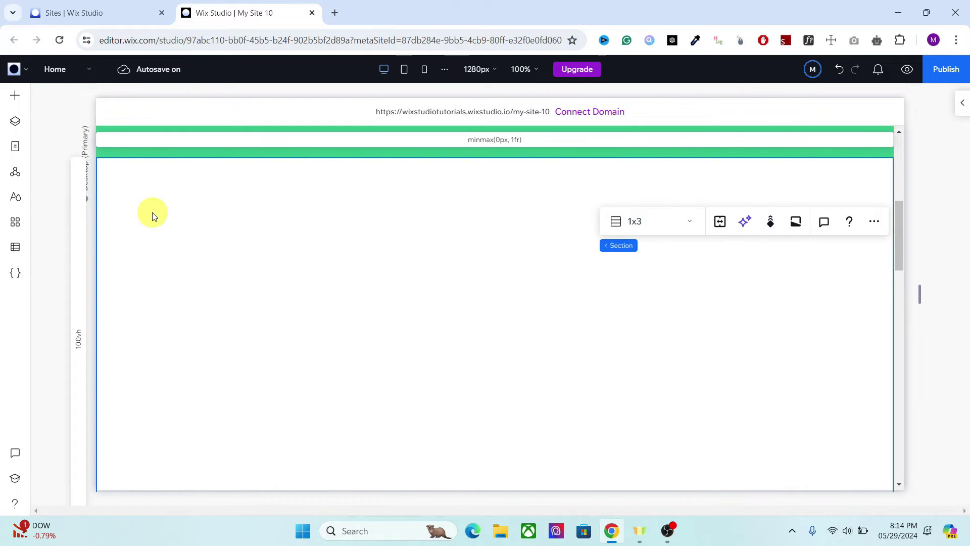
# Step: Place two images side by side in the white section's first row, with a title text beside them
pyautogui.click(14, 103)
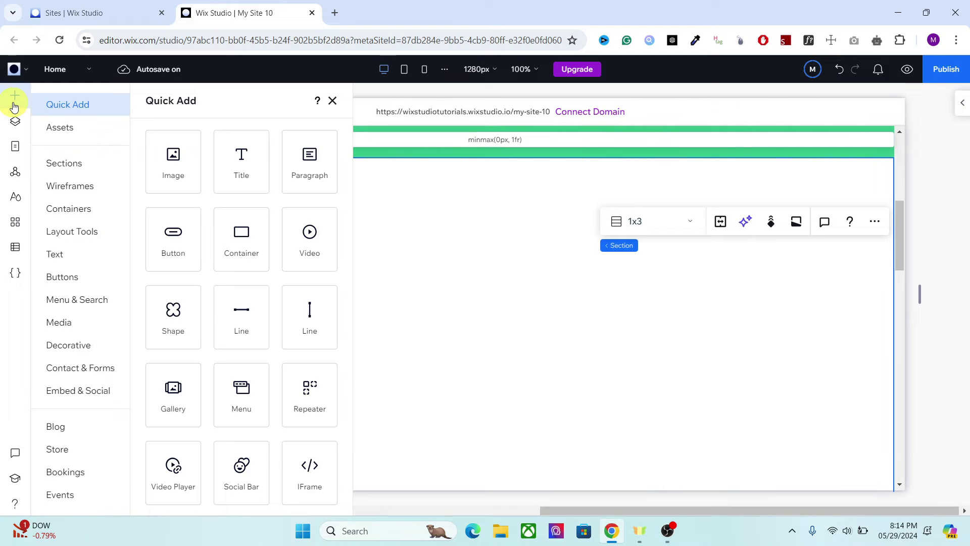
pyautogui.moveTo(162, 149); pyautogui.dragTo(617, 258)
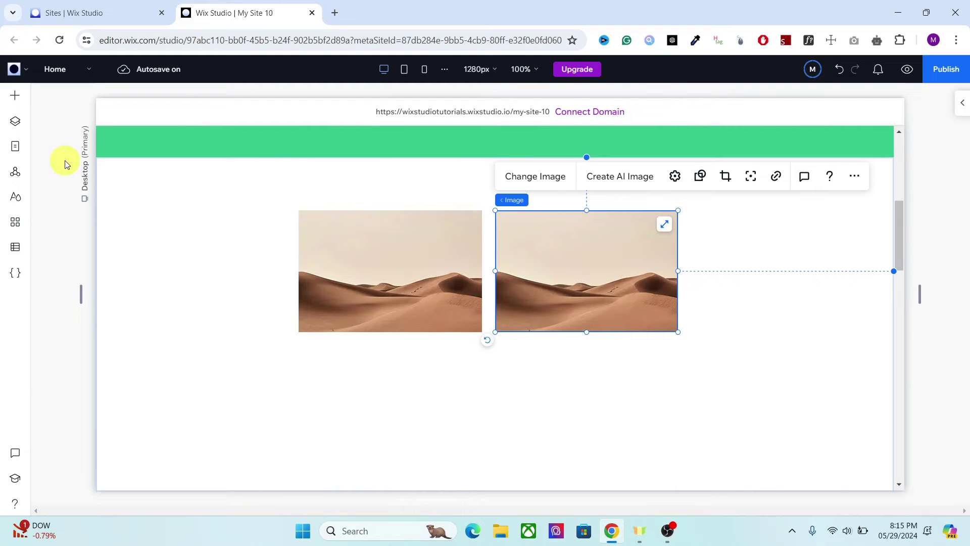
pyautogui.click(23, 97)
pyautogui.moveTo(235, 162); pyautogui.dragTo(734, 272)
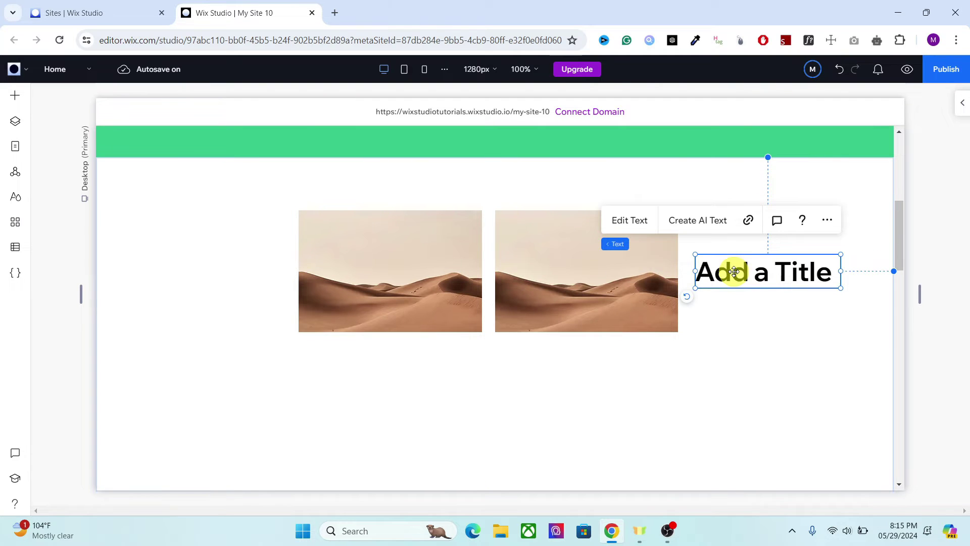
# Step: Select both images and the title together and group them into a horizontal stack
pyautogui.click(454, 254)
pyautogui.click(531, 265)
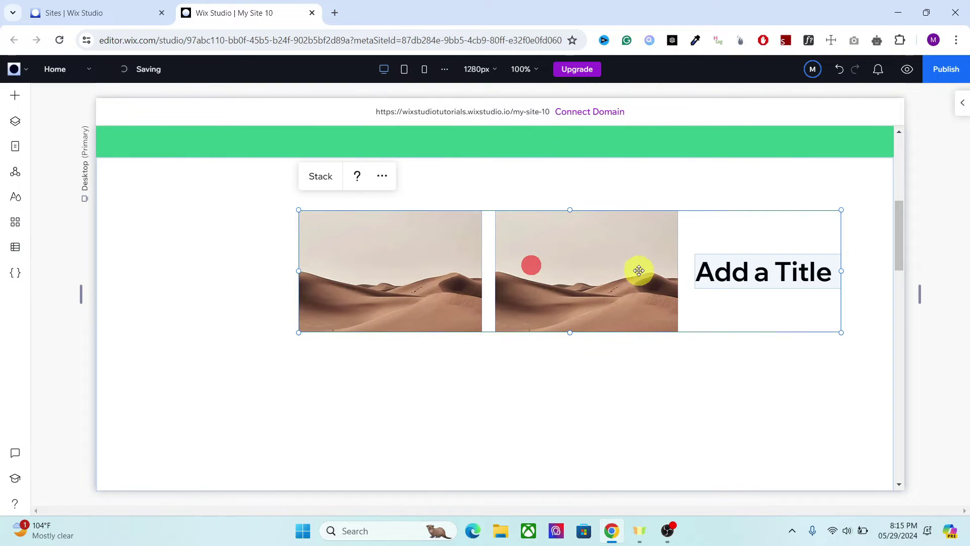
pyautogui.click(326, 177)
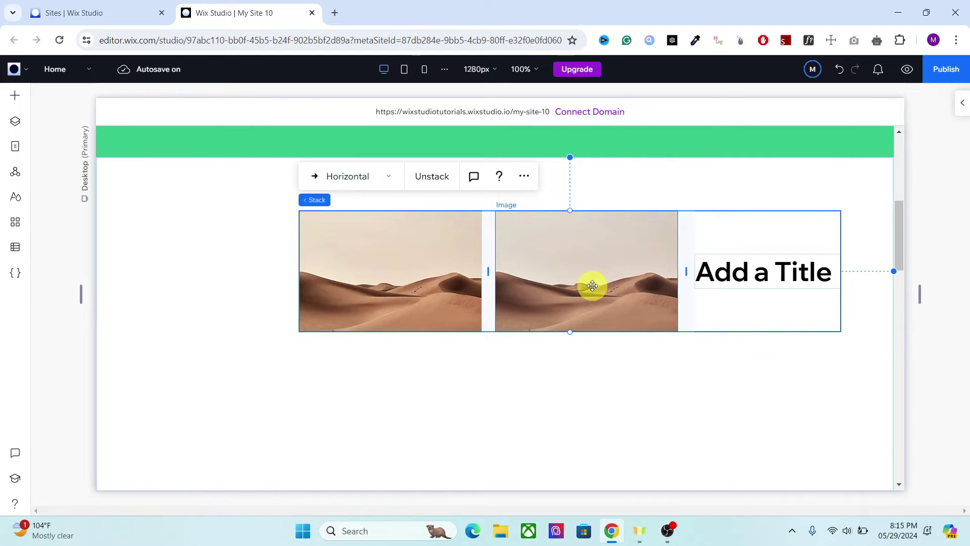
# Step: Delete the image-and-title stack and place a three-column flexbox in the upper-left corner of the white section's first row
pyautogui.press('Delete')
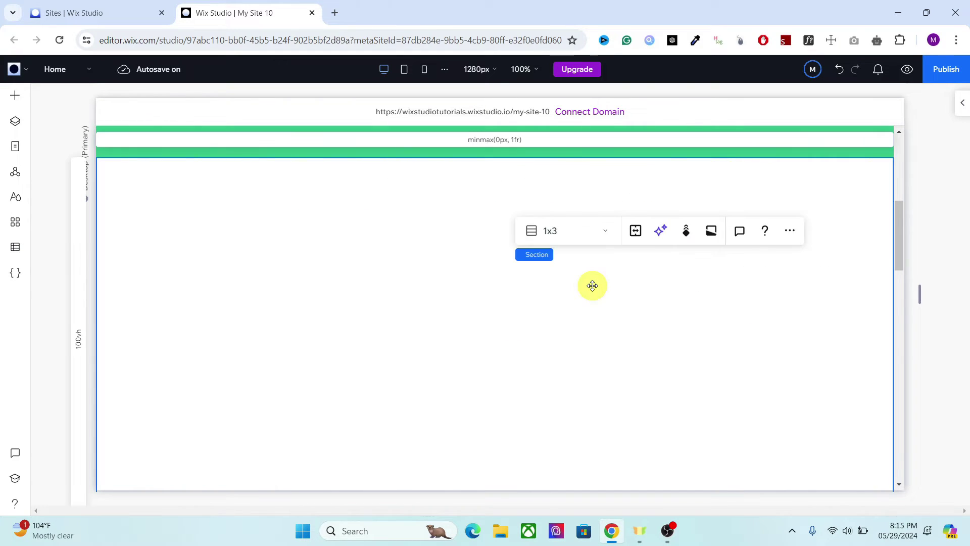
pyautogui.click(15, 103)
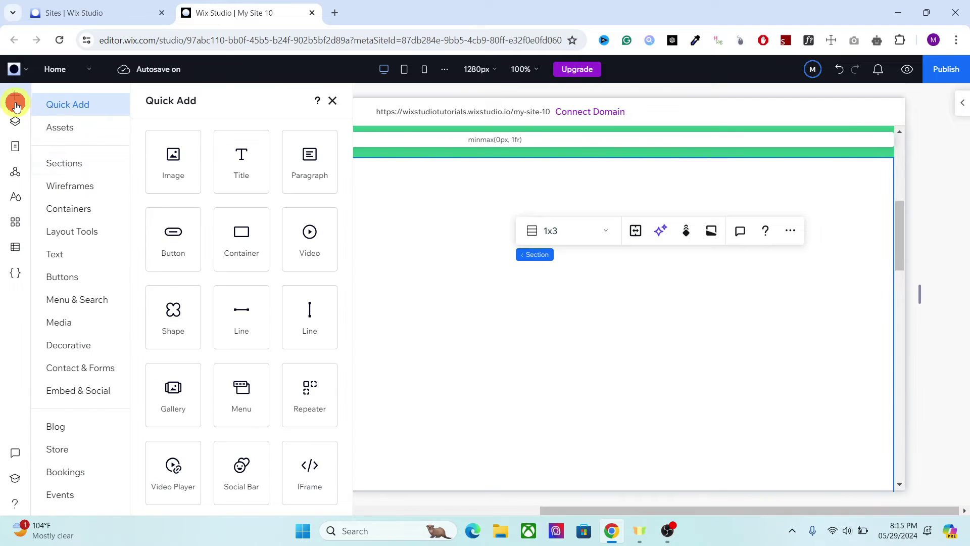
pyautogui.click(76, 241)
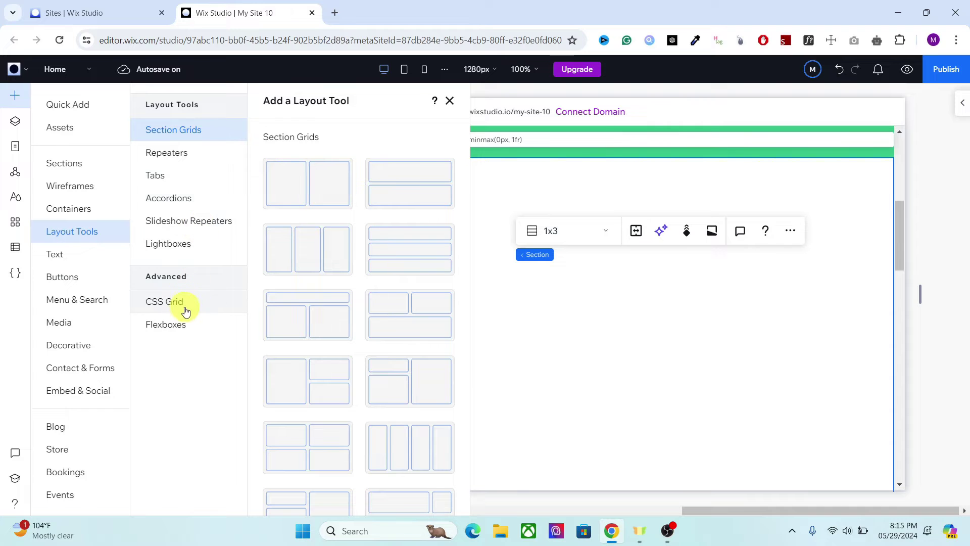
pyautogui.click(174, 325)
pyautogui.moveTo(306, 247); pyautogui.dragTo(211, 196)
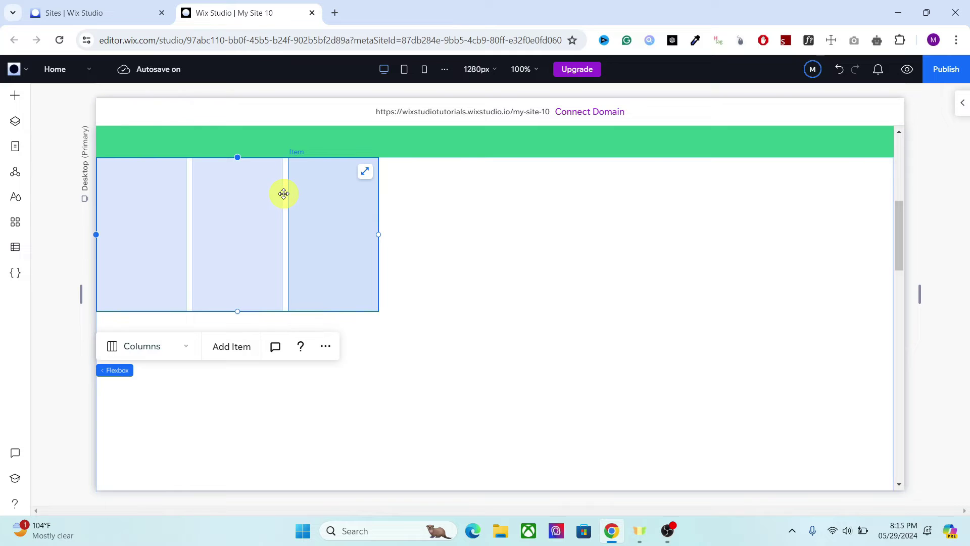
# Step: Add five more items to the flexbox so that it holds eight columns
pyautogui.click(229, 346)
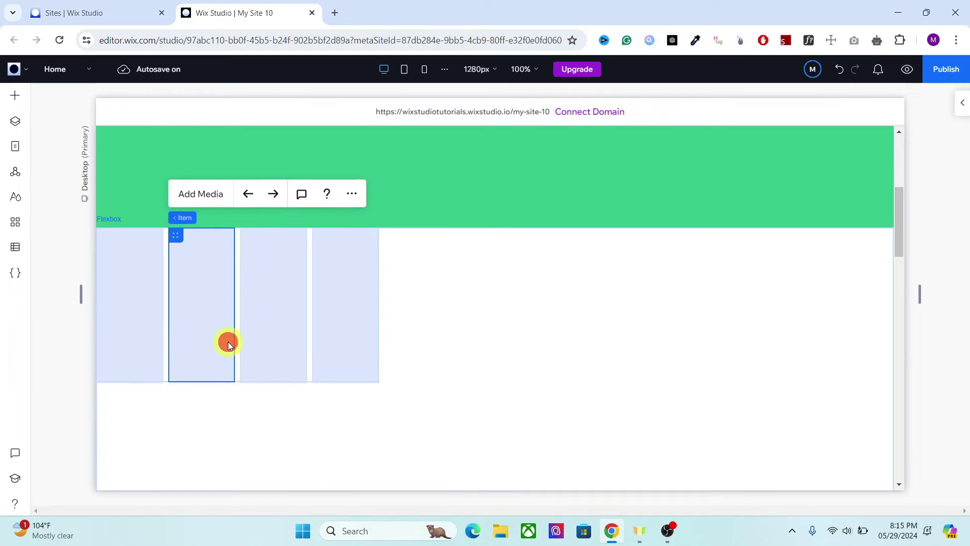
pyautogui.click(360, 442)
pyautogui.click(265, 310)
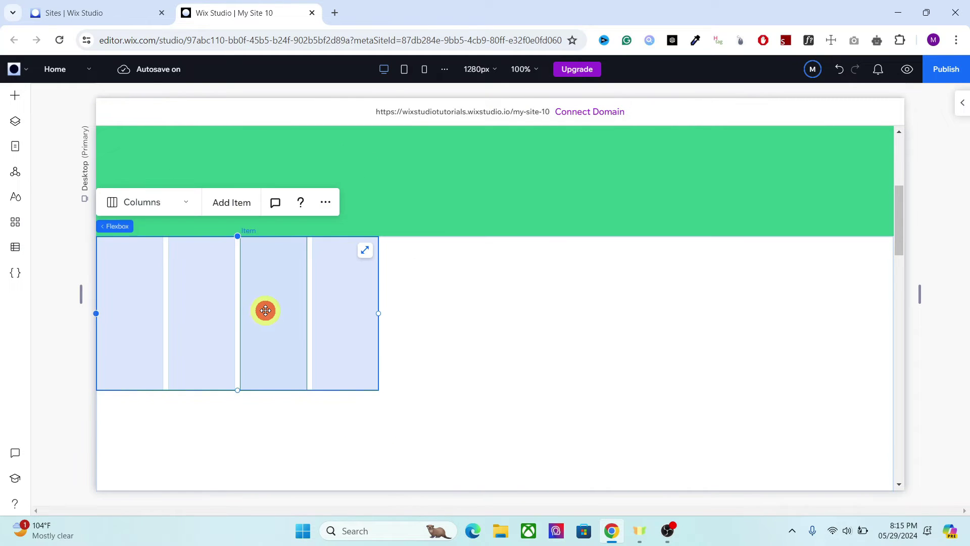
pyautogui.click(230, 204)
pyautogui.click(230, 203)
pyautogui.click(229, 203)
pyautogui.click(230, 203)
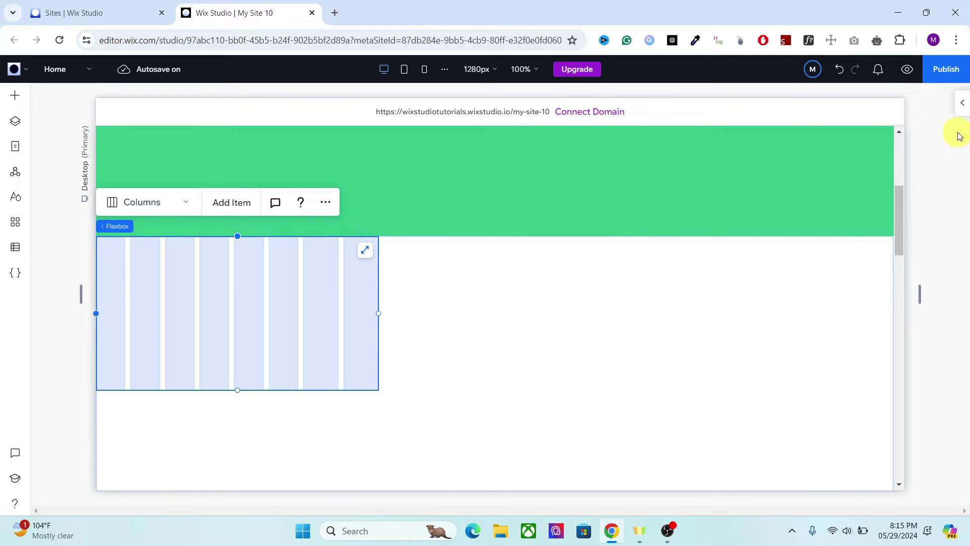
# Step: Set the flexbox width to 200 vw and equalize its item proportions
pyautogui.click(962, 102)
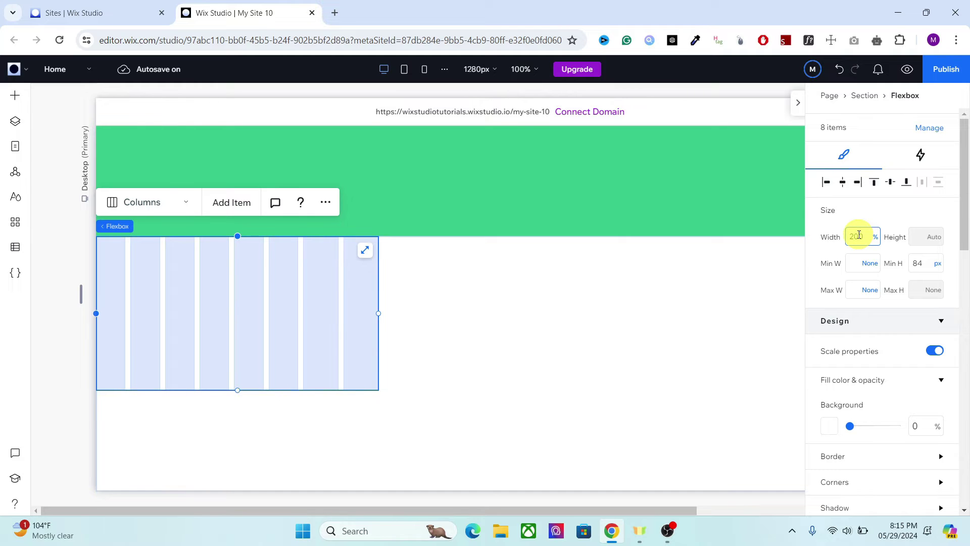
pyautogui.press('Return')
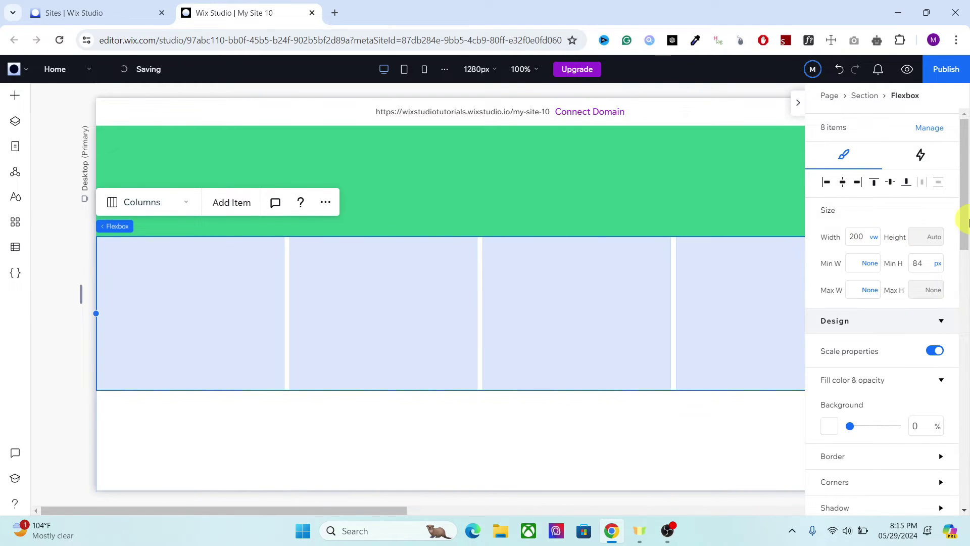
pyautogui.moveTo(960, 208); pyautogui.dragTo(955, 347)
pyautogui.click(930, 251)
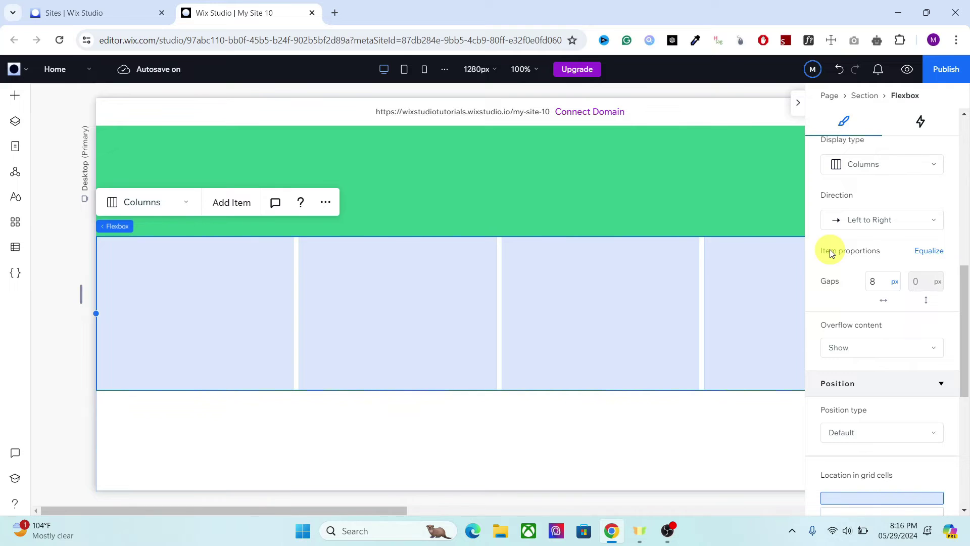
pyautogui.click(798, 106)
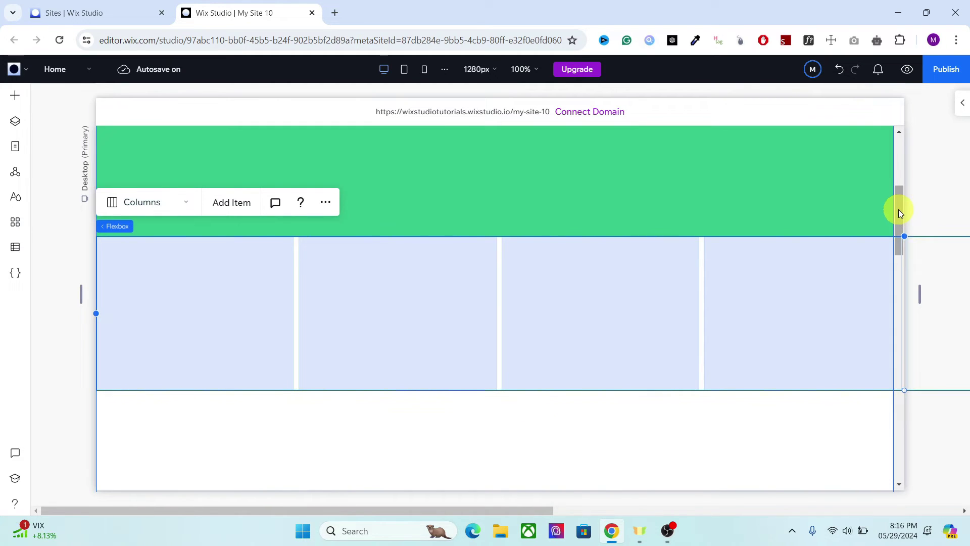
# Step: Examine the flexbox on the page and its items in the layer hierarchy
pyautogui.moveTo(899, 209); pyautogui.dragTo(896, 232)
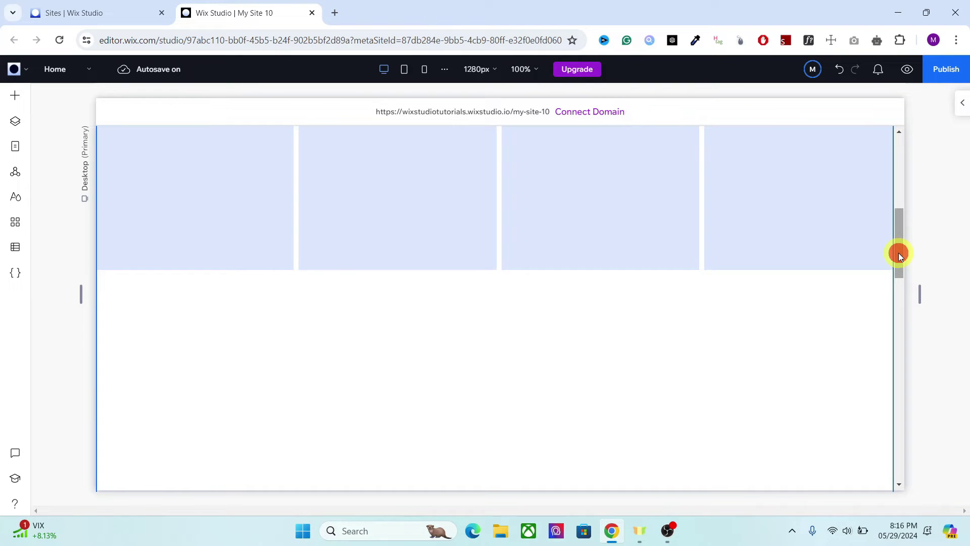
pyautogui.moveTo(898, 253); pyautogui.dragTo(902, 238)
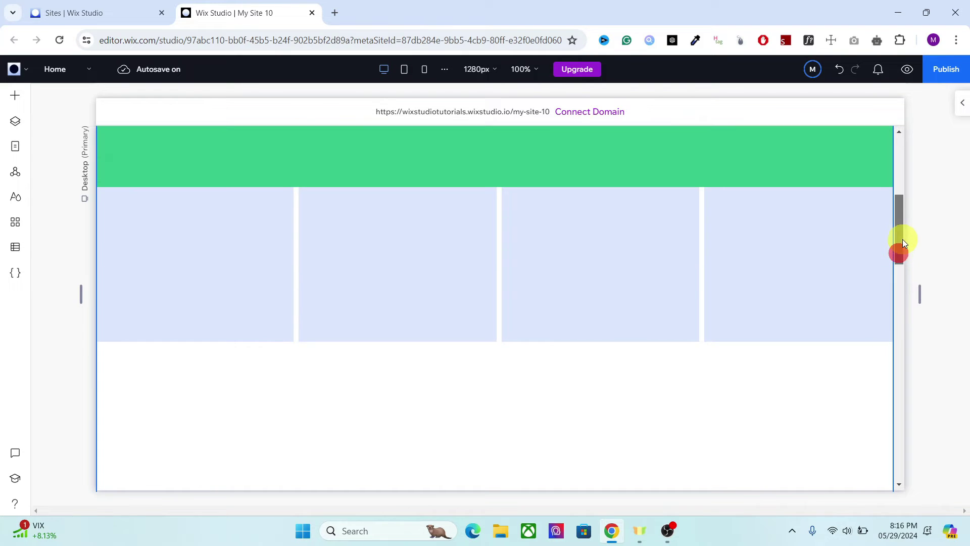
pyautogui.click(540, 214)
pyautogui.click(375, 228)
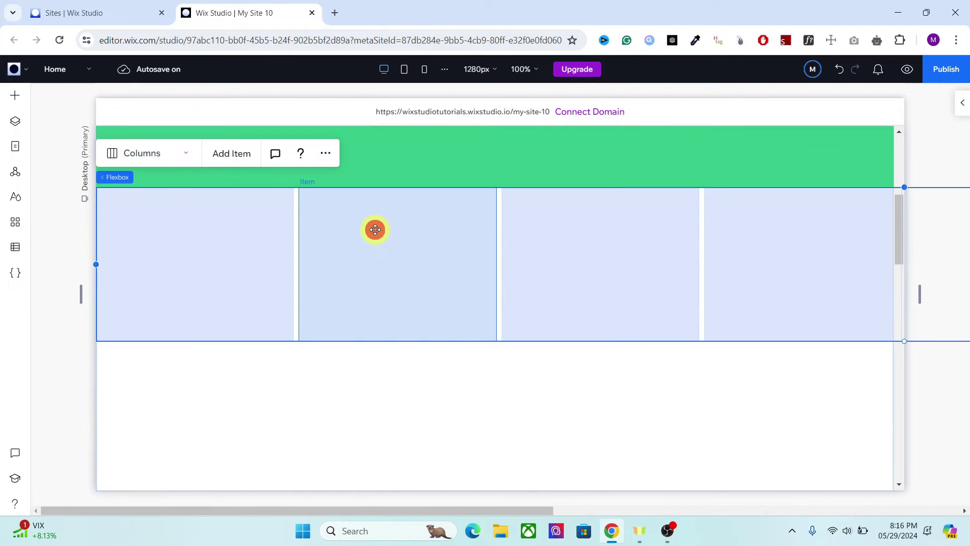
pyautogui.click(20, 123)
pyautogui.click(78, 220)
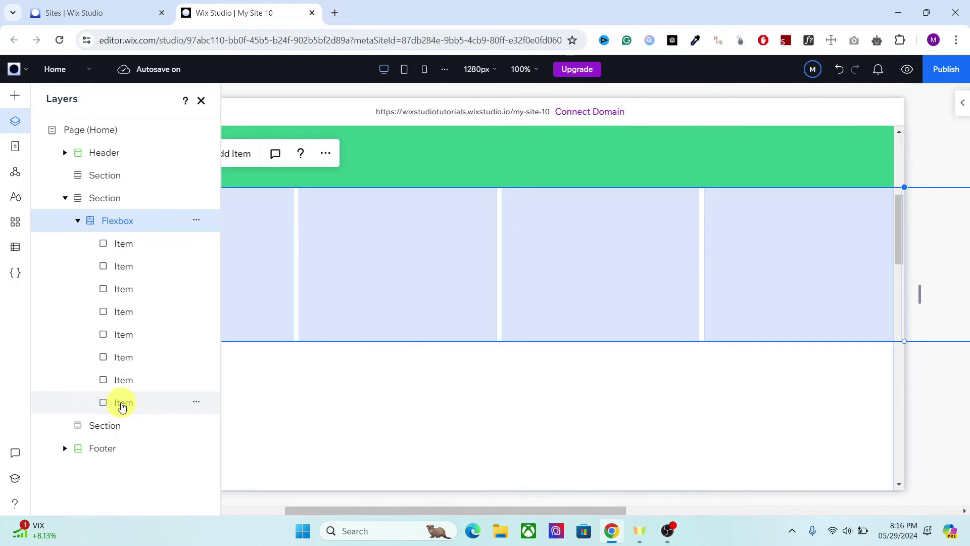
pyautogui.moveTo(121, 404); pyautogui.dragTo(116, 254)
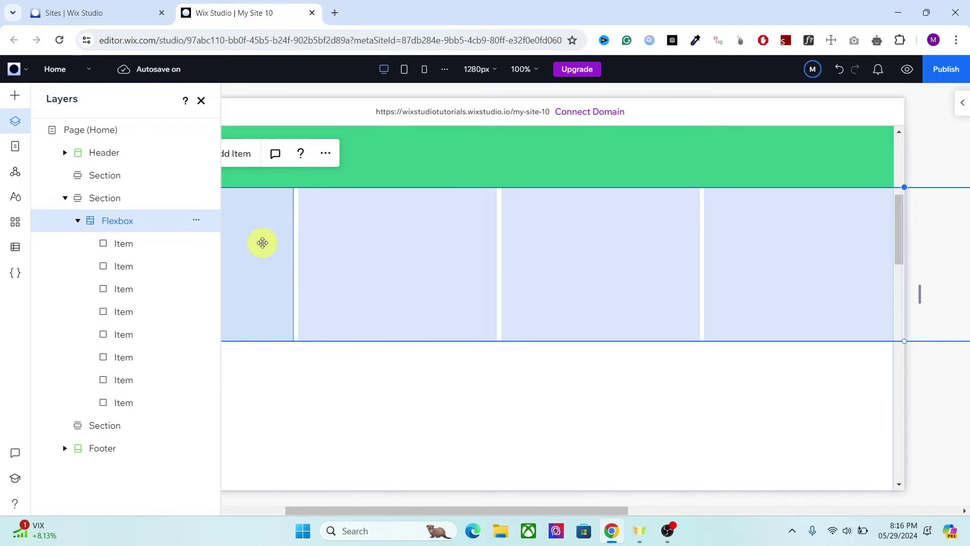
pyautogui.click(262, 242)
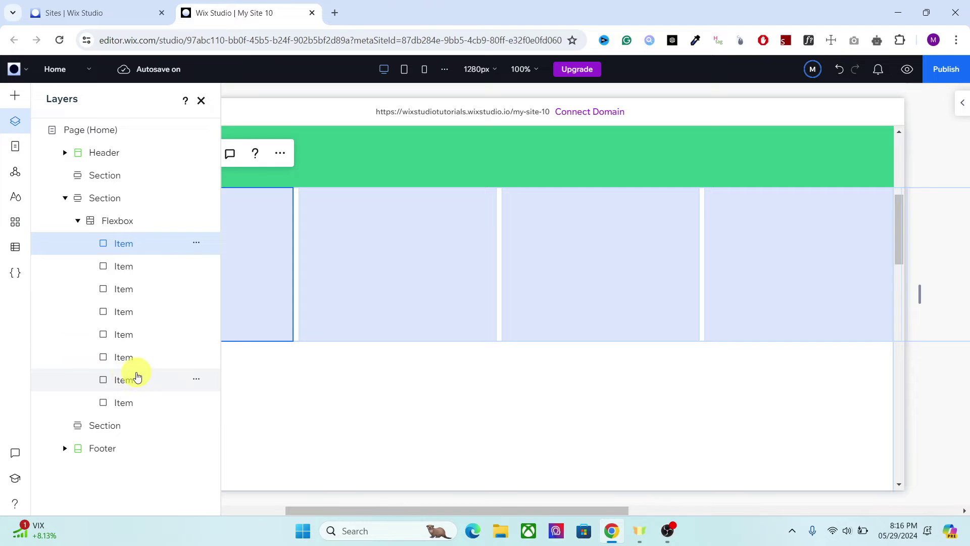
# Step: Set the Home page's overflow content to Show and inspect the flexbox items beyond the page's right edge
pyautogui.click(86, 129)
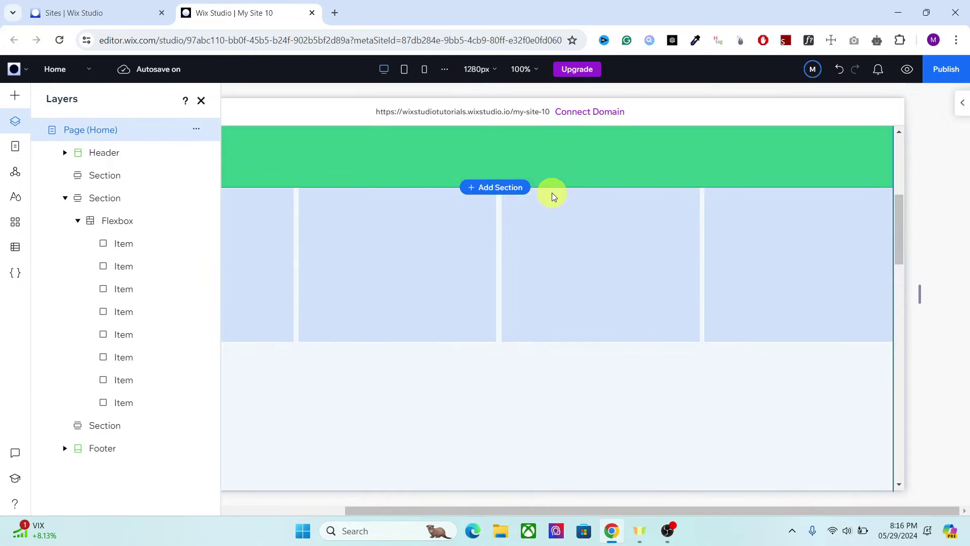
pyautogui.click(962, 102)
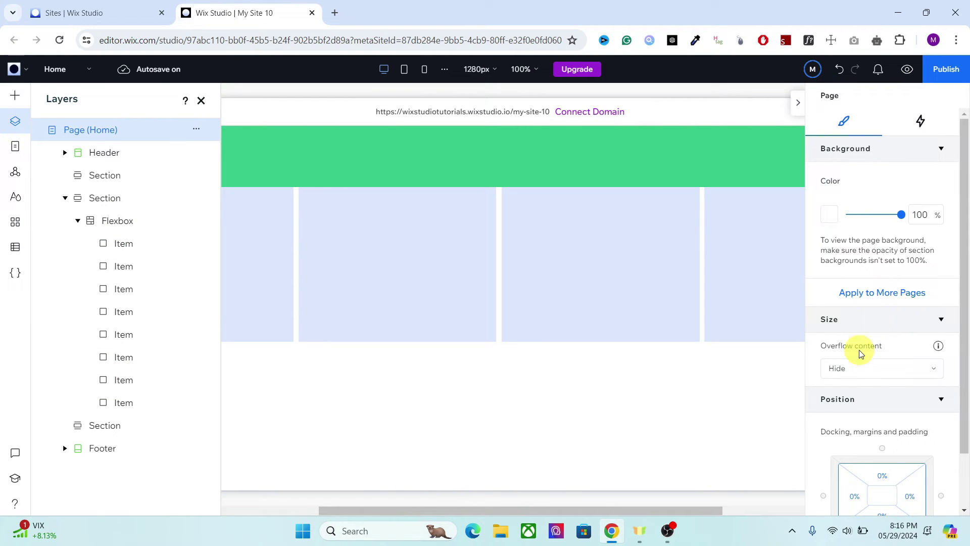
pyautogui.click(850, 367)
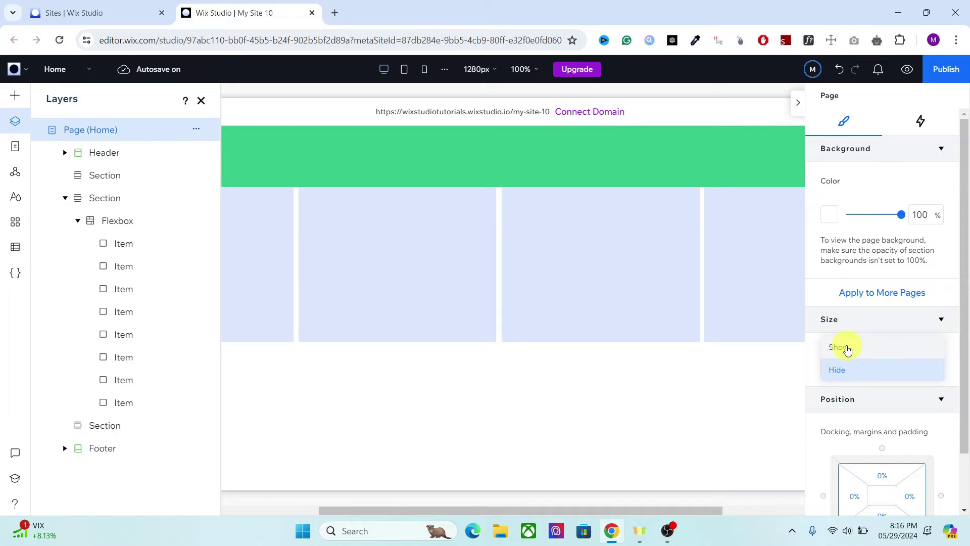
pyautogui.click(846, 346)
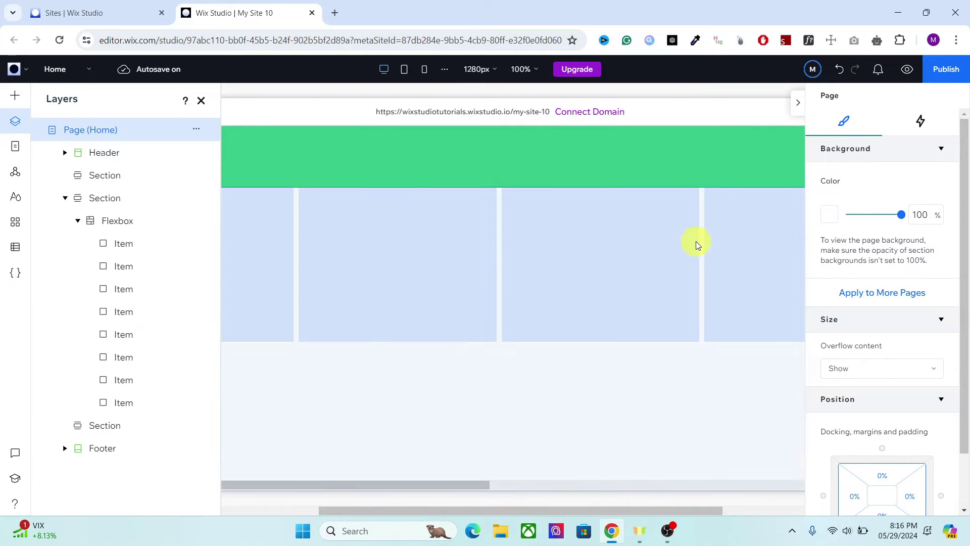
pyautogui.click(795, 113)
pyautogui.moveTo(350, 483); pyautogui.dragTo(552, 338)
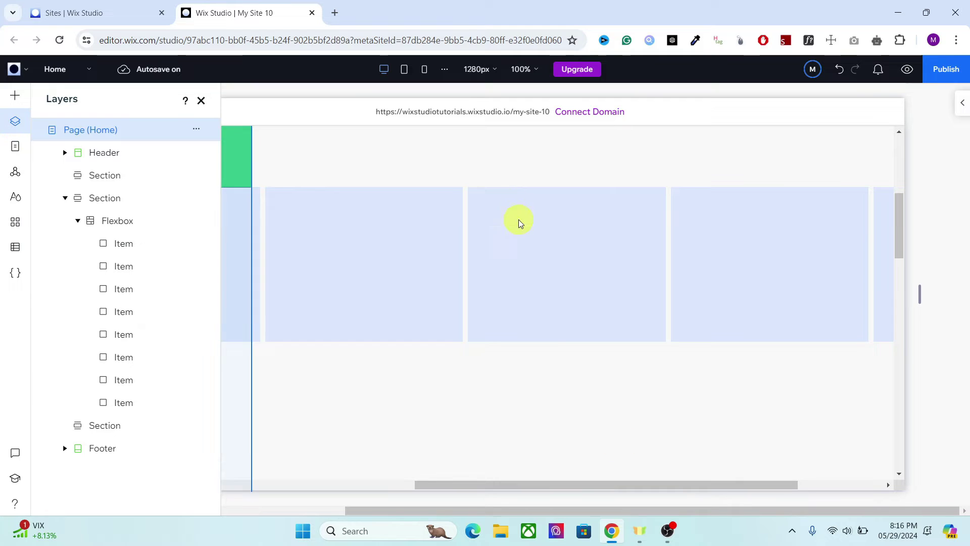
pyautogui.click(518, 207)
pyautogui.click(537, 207)
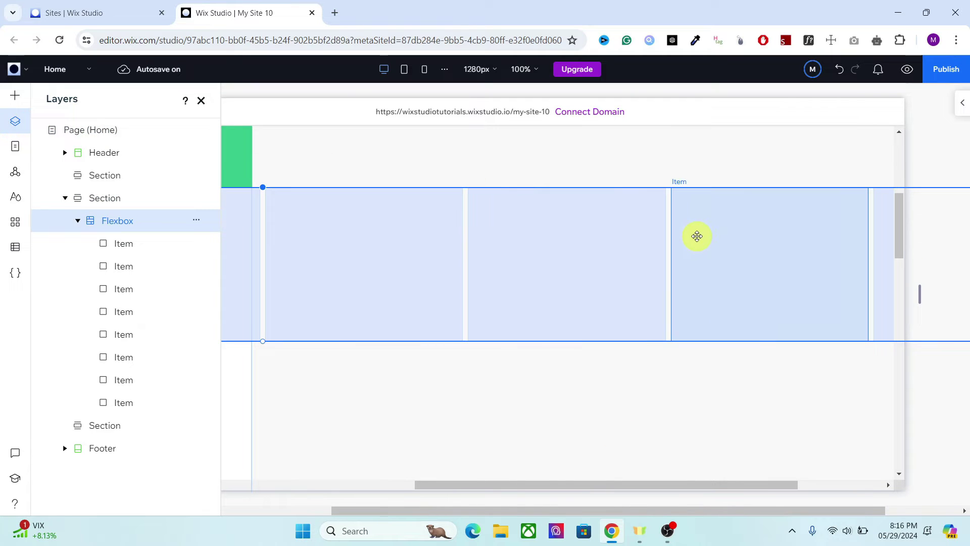
pyautogui.click(701, 235)
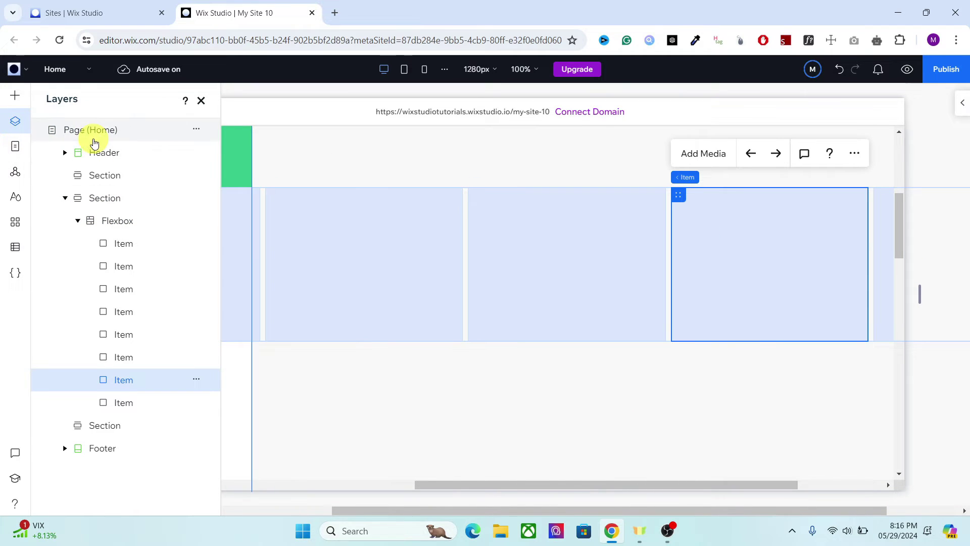
# Step: Set the Home page's overflow content back to Hide and close the inspector and layer list
pyautogui.click(93, 130)
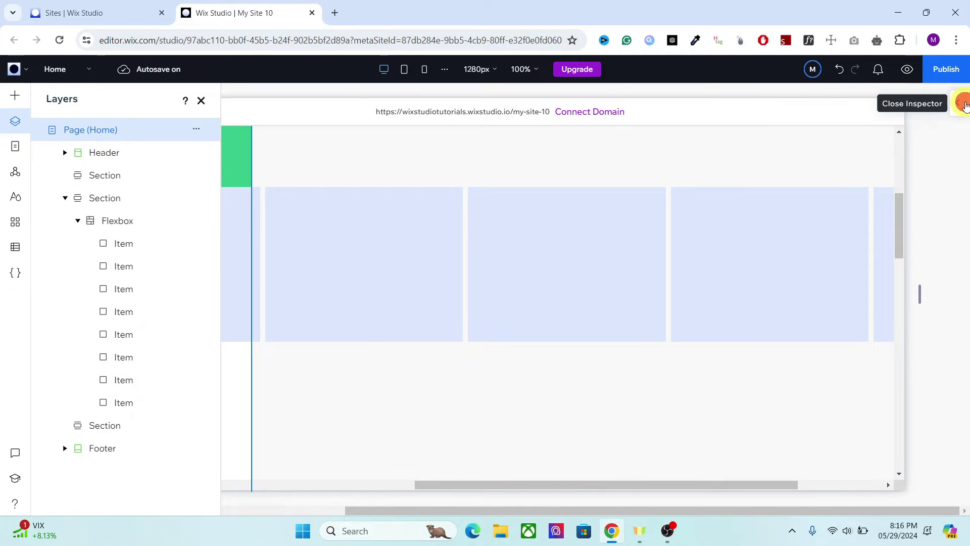
pyautogui.click(963, 105)
pyautogui.click(841, 365)
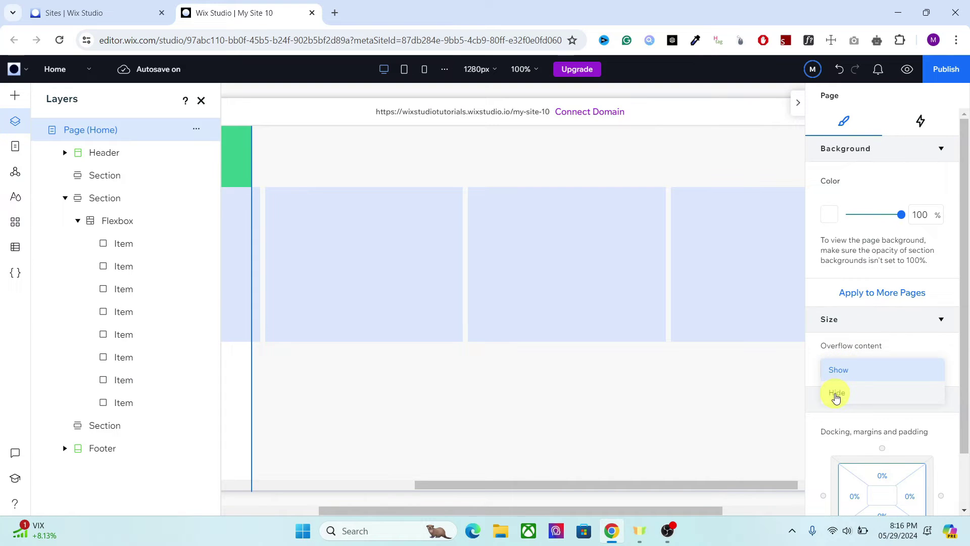
pyautogui.click(836, 393)
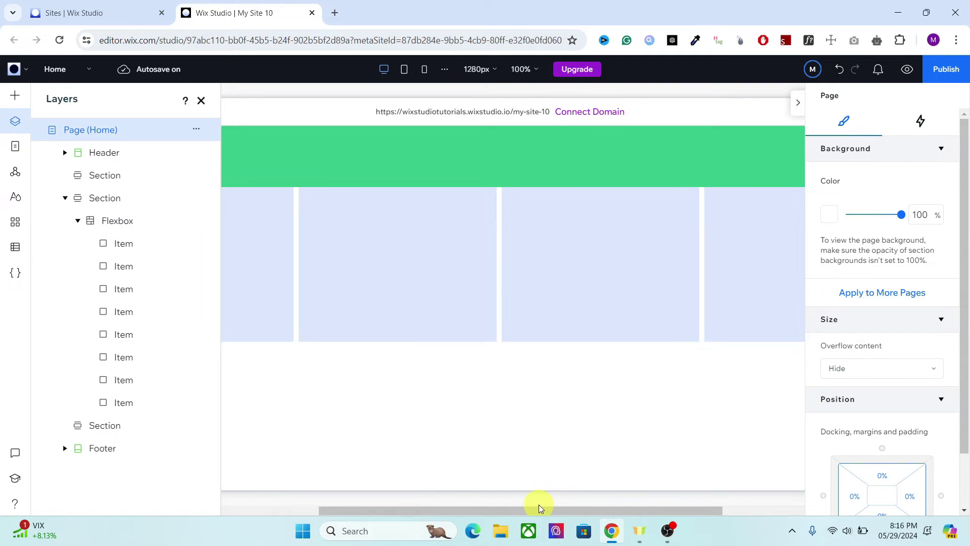
pyautogui.moveTo(530, 506); pyautogui.dragTo(381, 506)
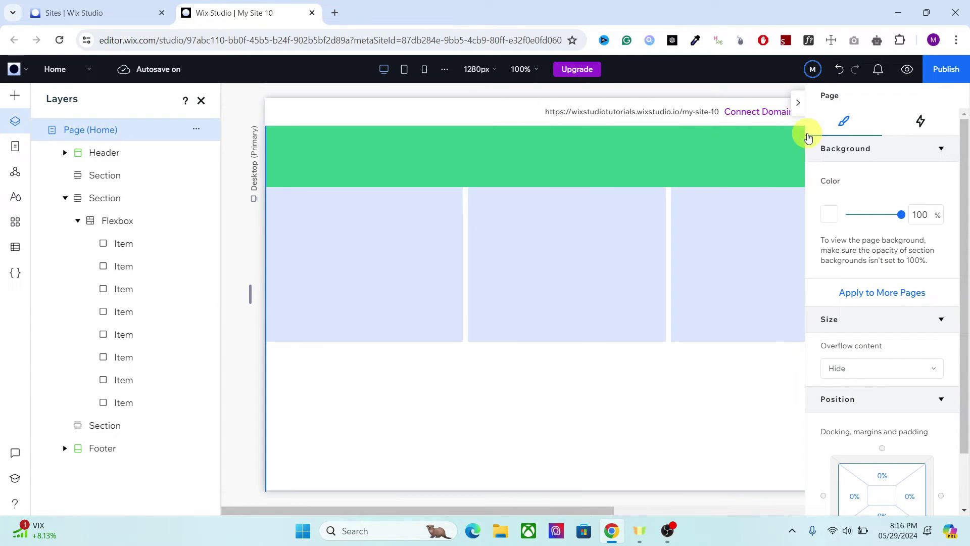
pyautogui.click(802, 99)
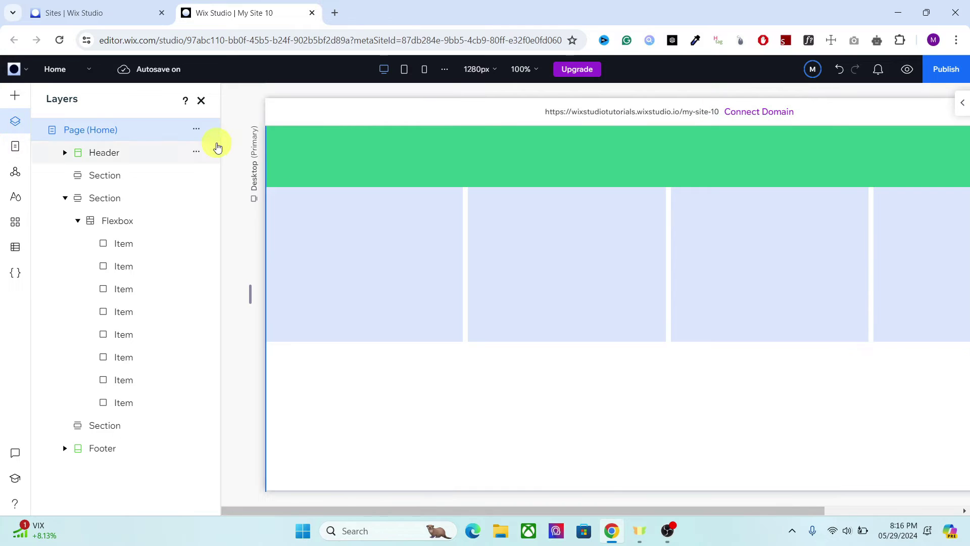
pyautogui.click(200, 103)
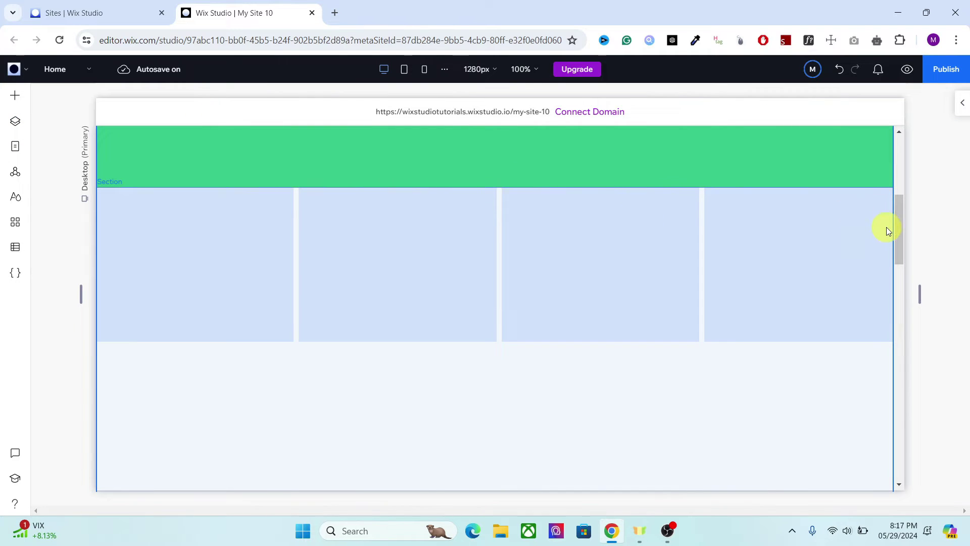
# Step: Place a blank container in the white section's second grid row
pyautogui.moveTo(899, 230); pyautogui.dragTo(848, 309)
pyautogui.click(18, 95)
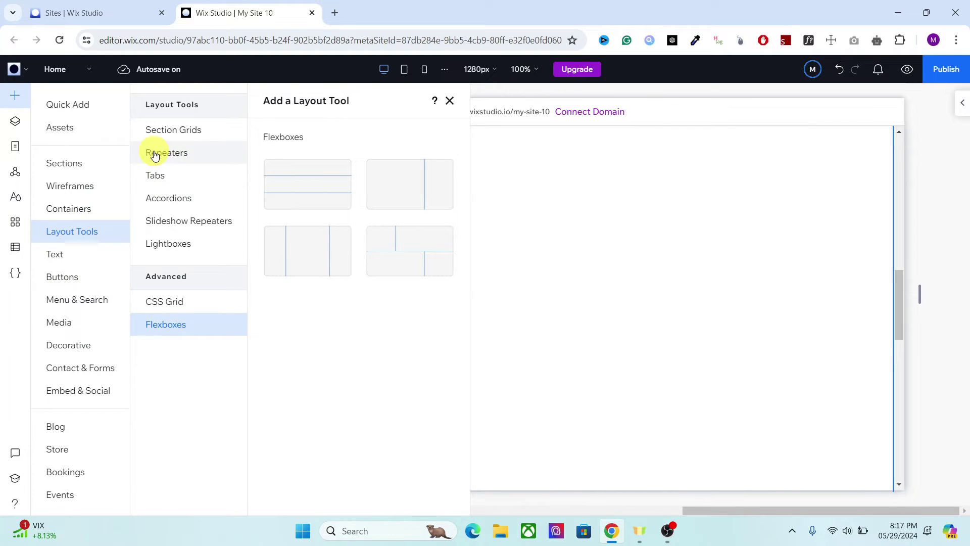
pyautogui.click(86, 207)
pyautogui.moveTo(424, 175); pyautogui.dragTo(317, 273)
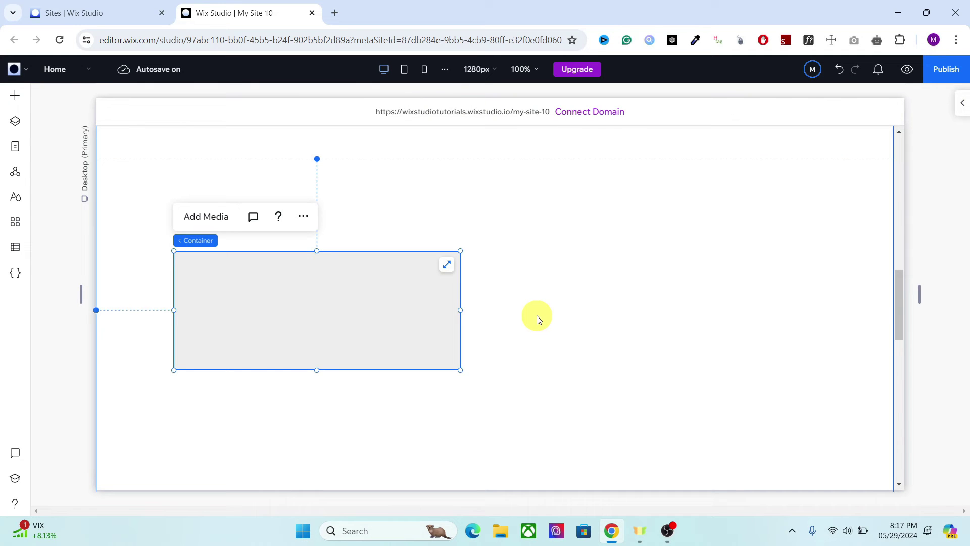
# Step: Check the container's location in the grid cells and stretch it to fill the second row
pyautogui.click(962, 101)
pyautogui.moveTo(959, 180); pyautogui.dragTo(948, 362)
pyautogui.scroll(-1, 949, 363)
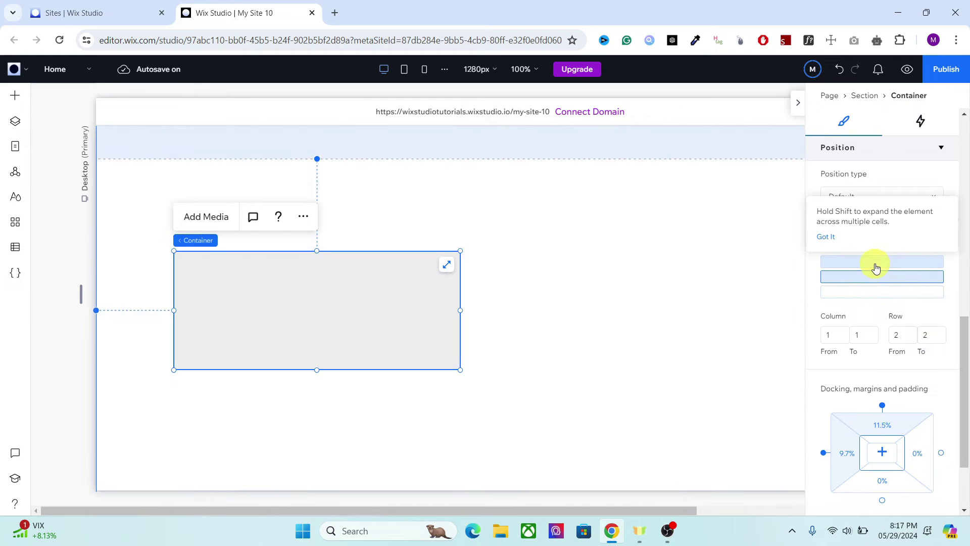
pyautogui.click(874, 262)
pyautogui.moveTo(853, 291); pyautogui.dragTo(850, 277)
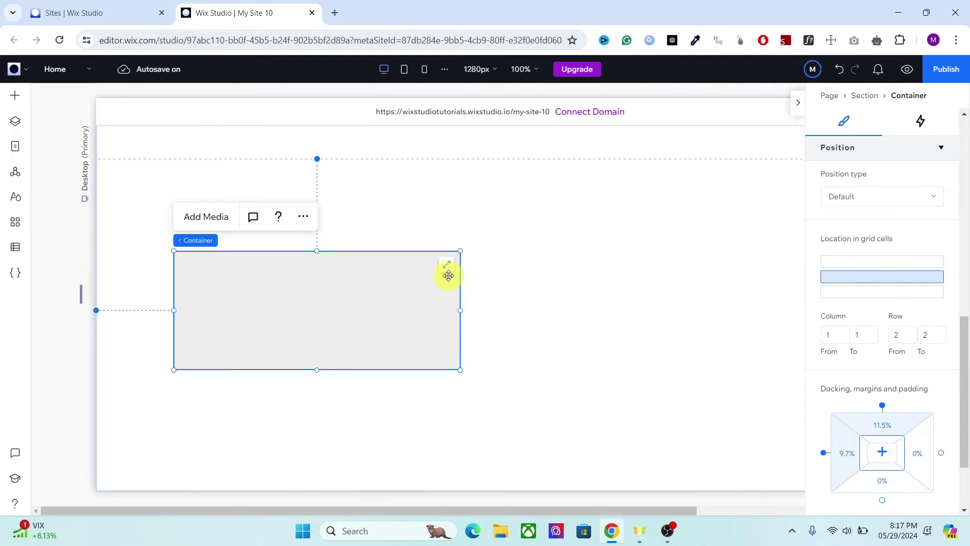
pyautogui.click(448, 267)
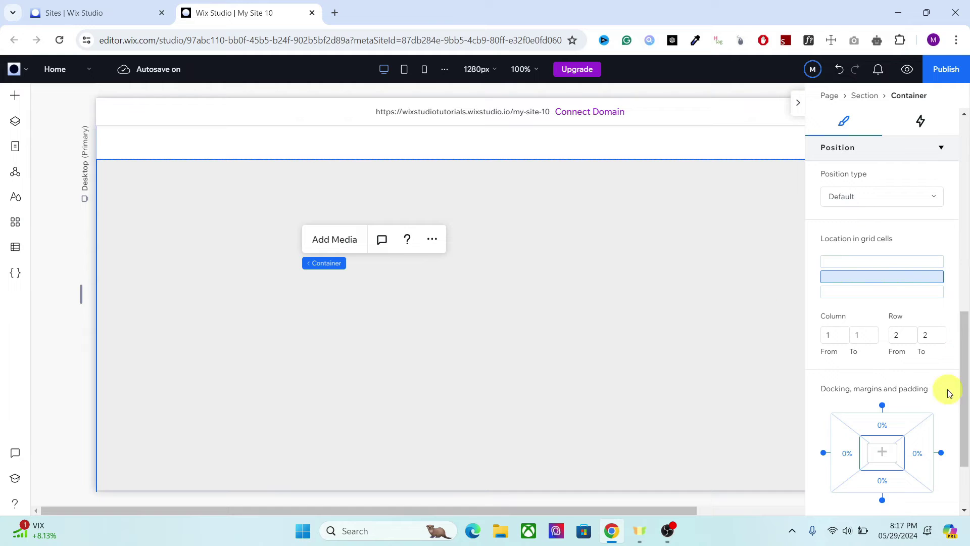
# Step: Set the right margin of the second-row container to 98%
pyautogui.click(918, 453)
pyautogui.write('98')
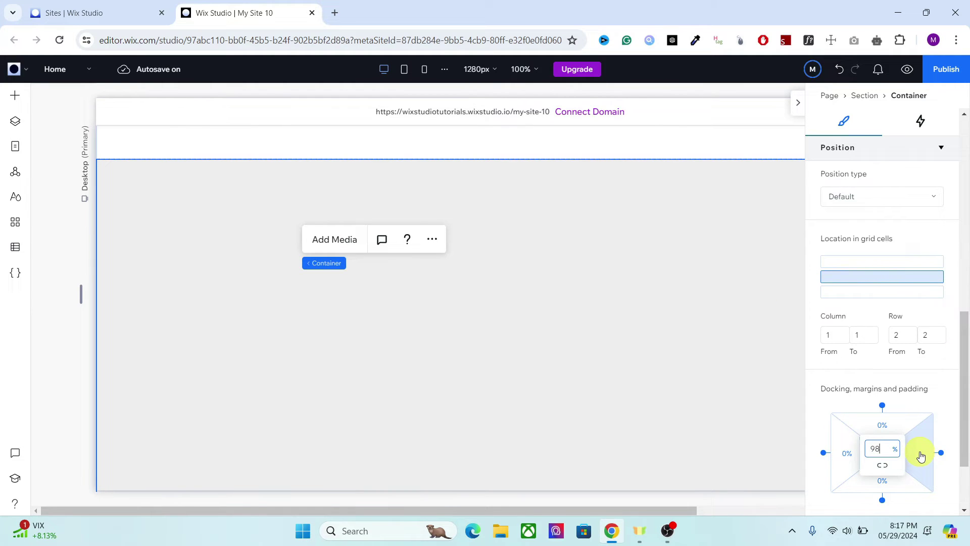
pyautogui.press('Return')
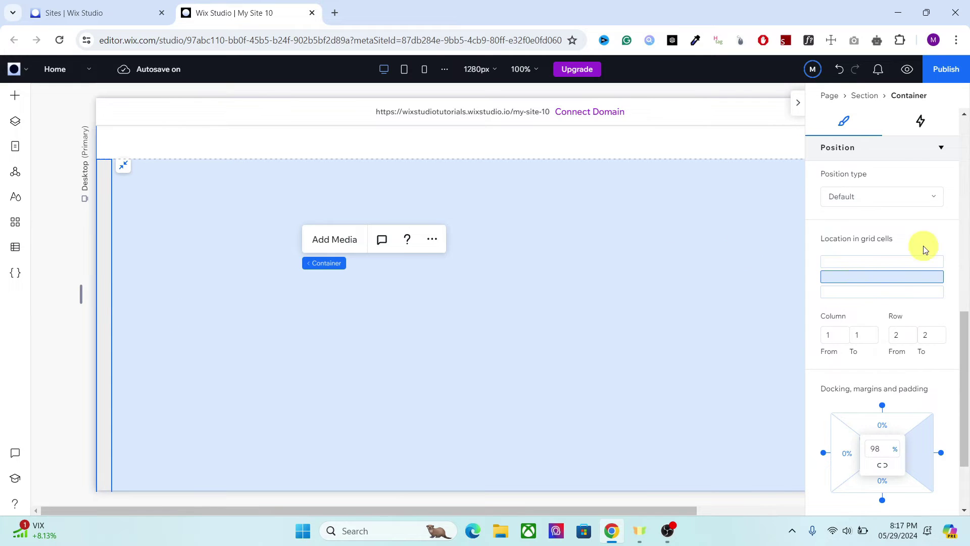
# Step: Fill the narrow container's background with the saved purple colour
pyautogui.click(963, 285)
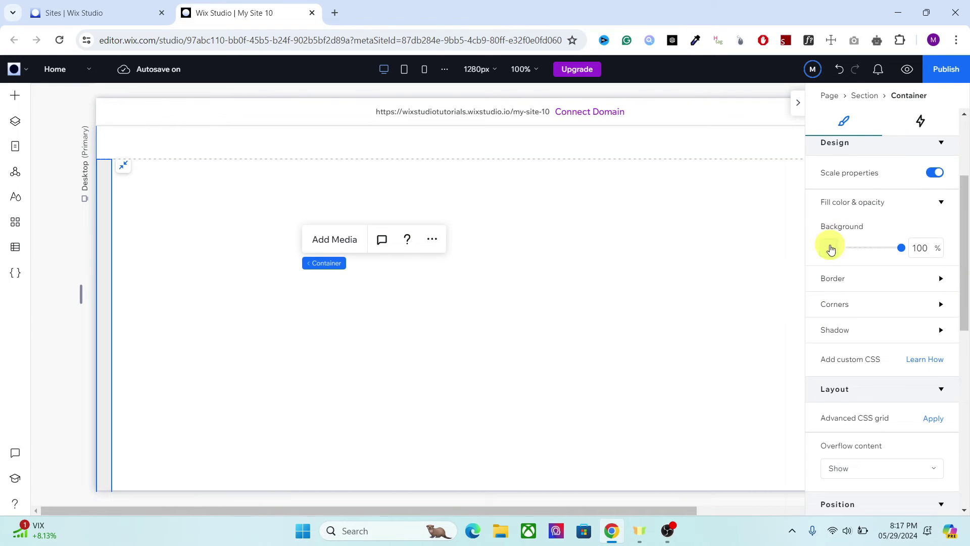
pyautogui.click(829, 247)
pyautogui.click(883, 477)
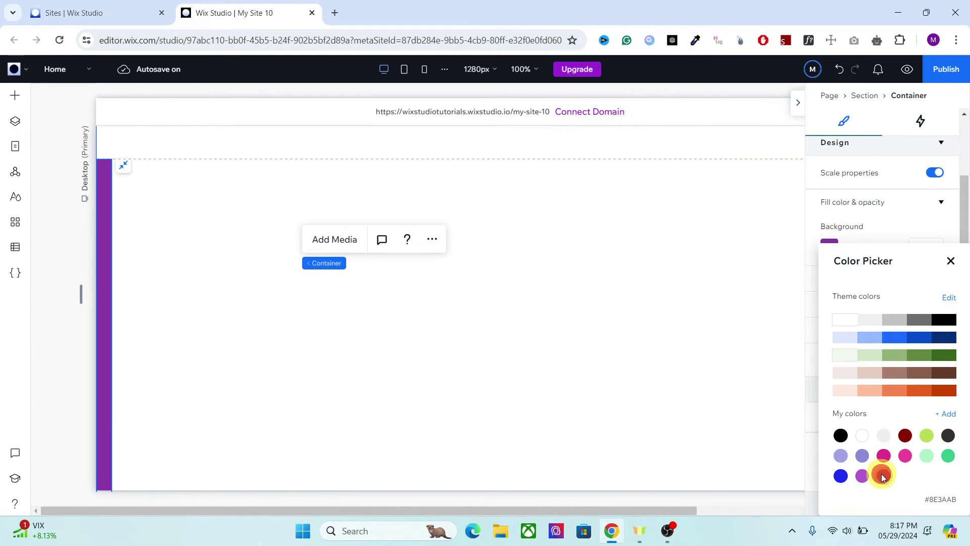
pyautogui.click(953, 261)
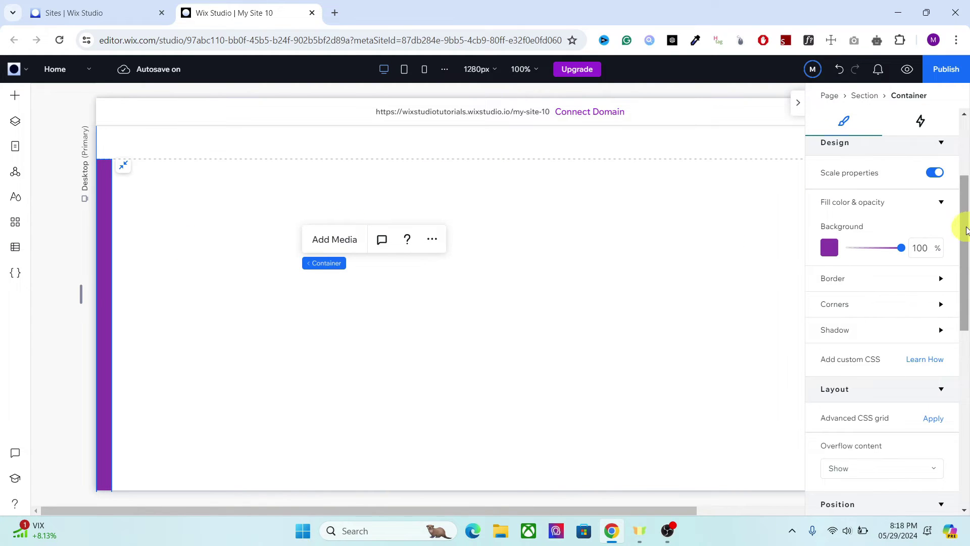
# Step: Add a scroll animation to the purple container with the Flexbox as the animated element
pyautogui.scroll(3, 966, 230)
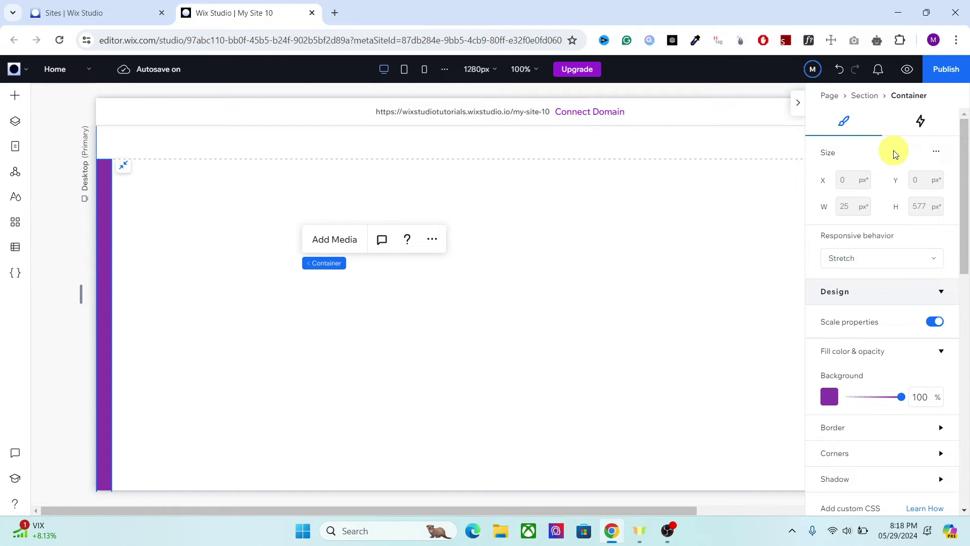
pyautogui.click(921, 130)
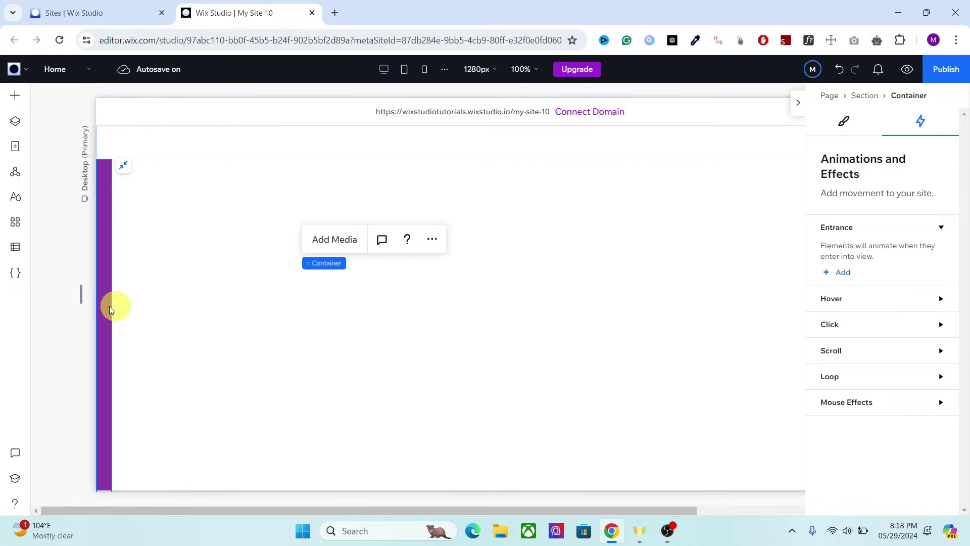
pyautogui.click(834, 353)
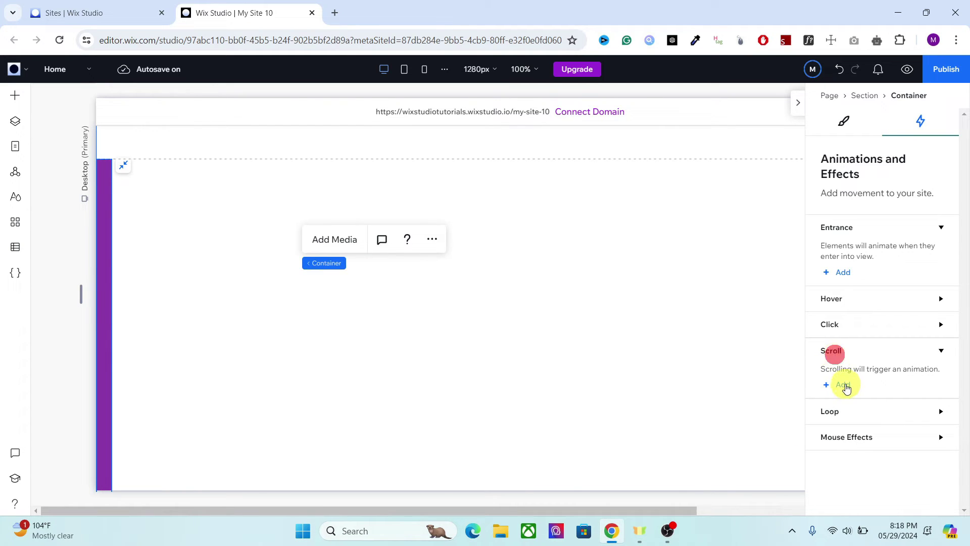
pyautogui.click(845, 387)
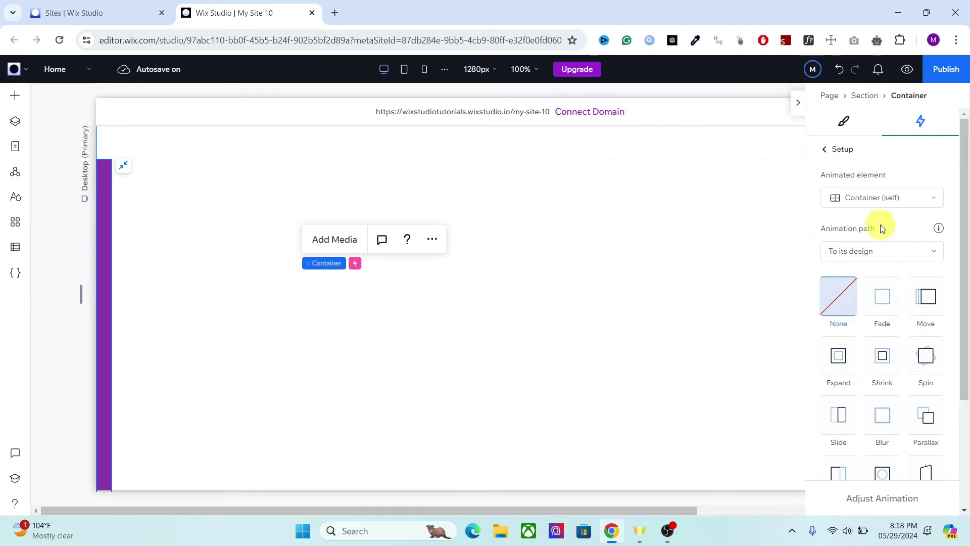
pyautogui.click(880, 202)
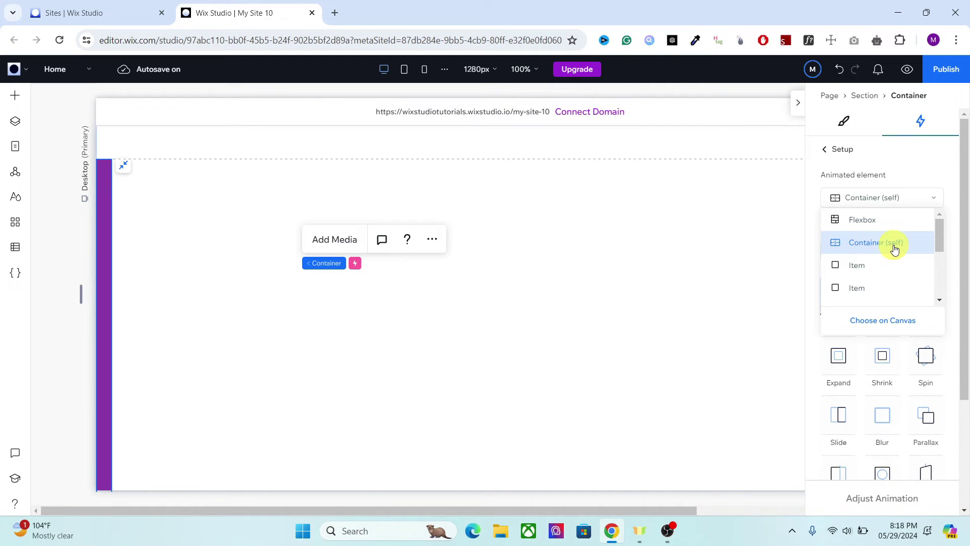
pyautogui.click(879, 222)
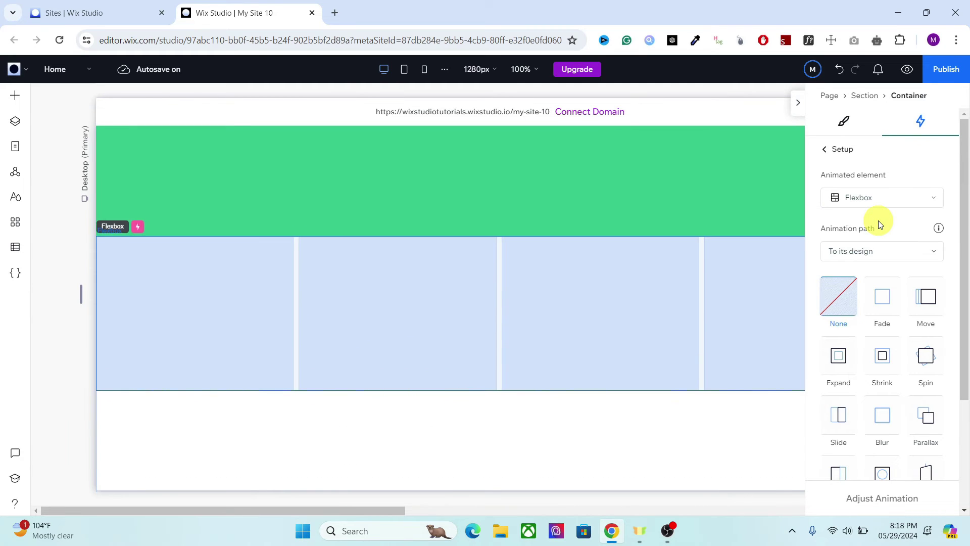
pyautogui.click(904, 199)
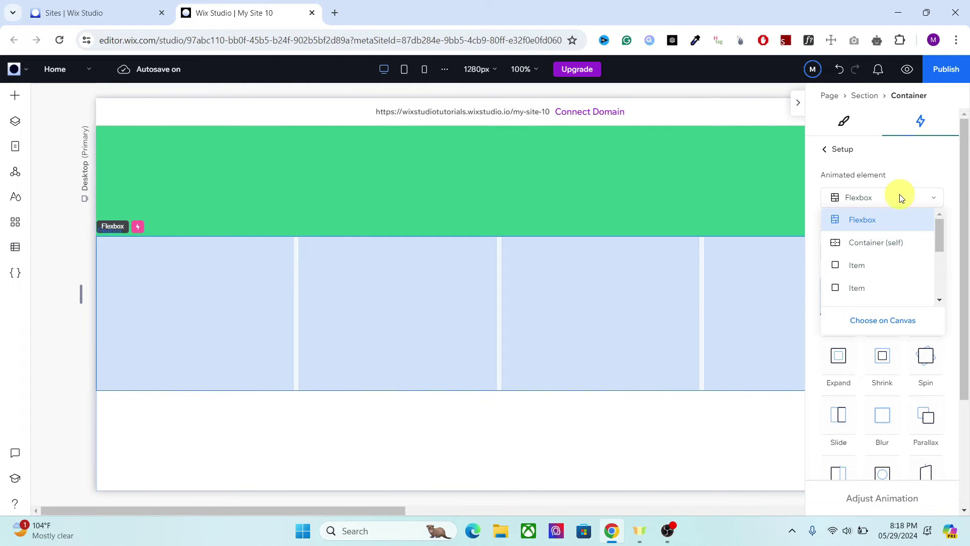
pyautogui.click(918, 174)
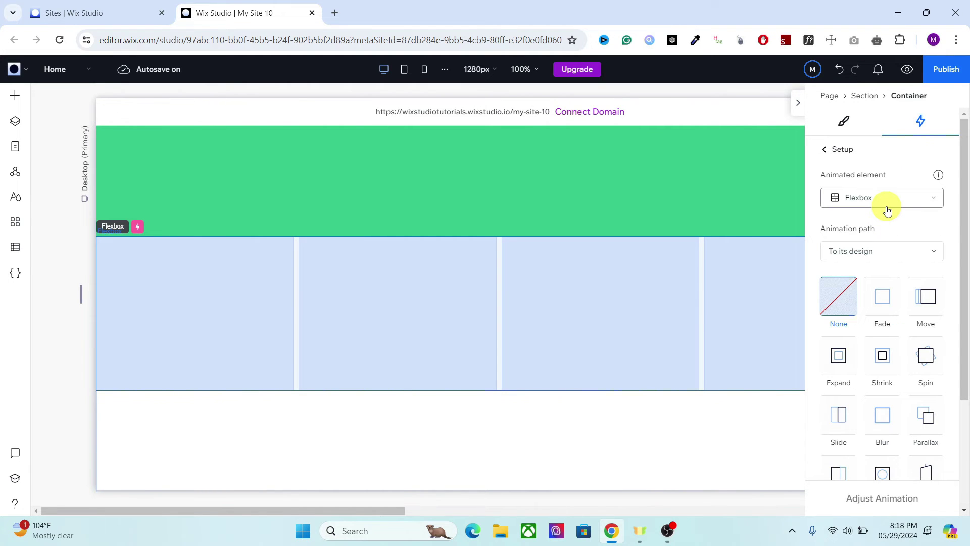
# Step: Set the scroll animation's path to From its design and choose the Move effect
pyautogui.click(864, 249)
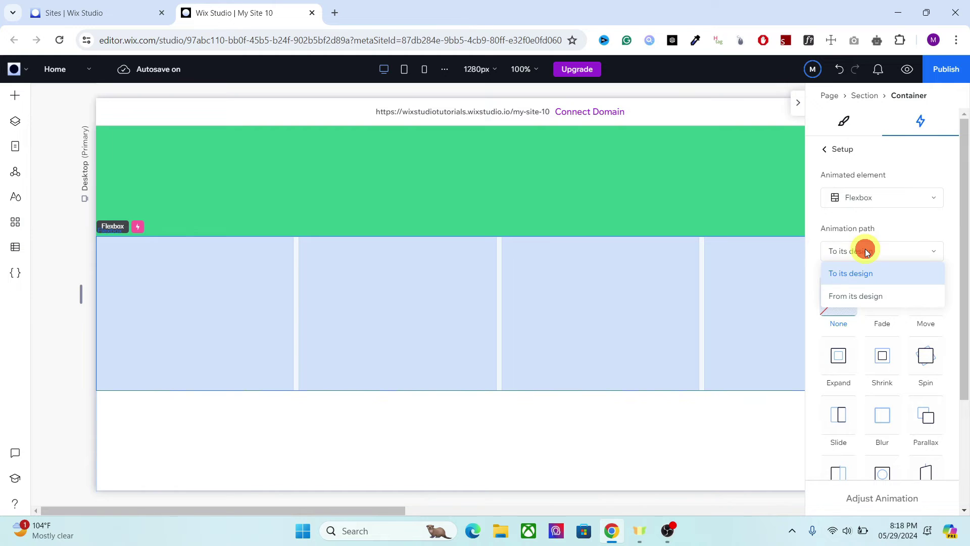
pyautogui.click(859, 297)
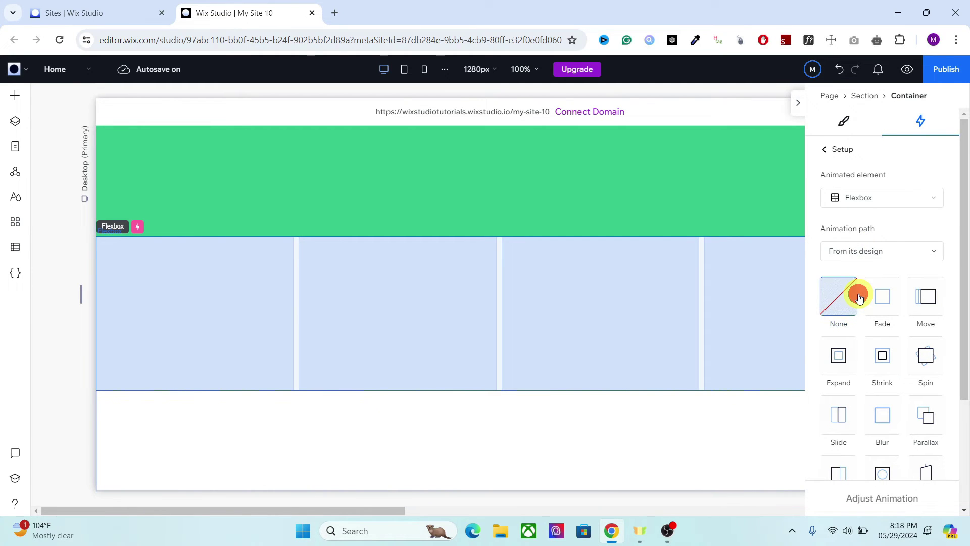
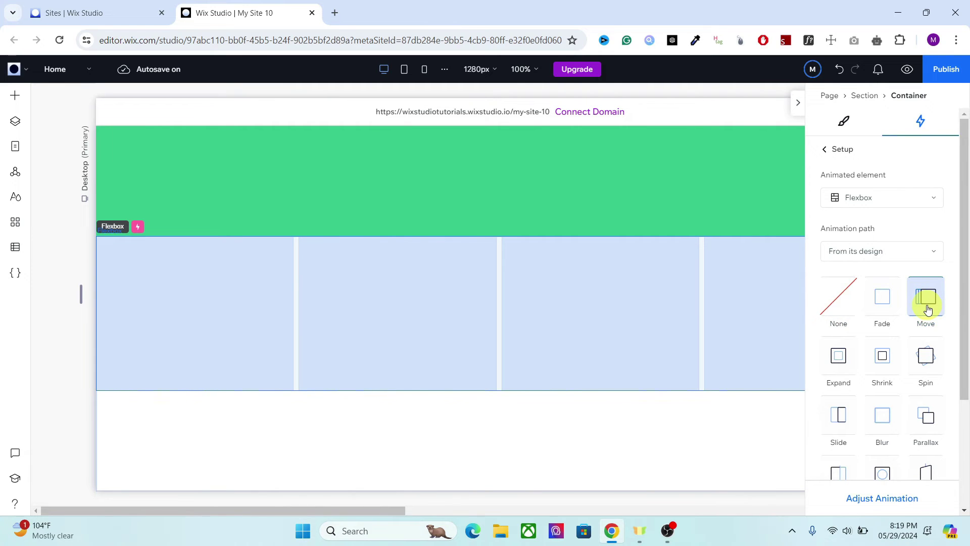
pyautogui.click(928, 307)
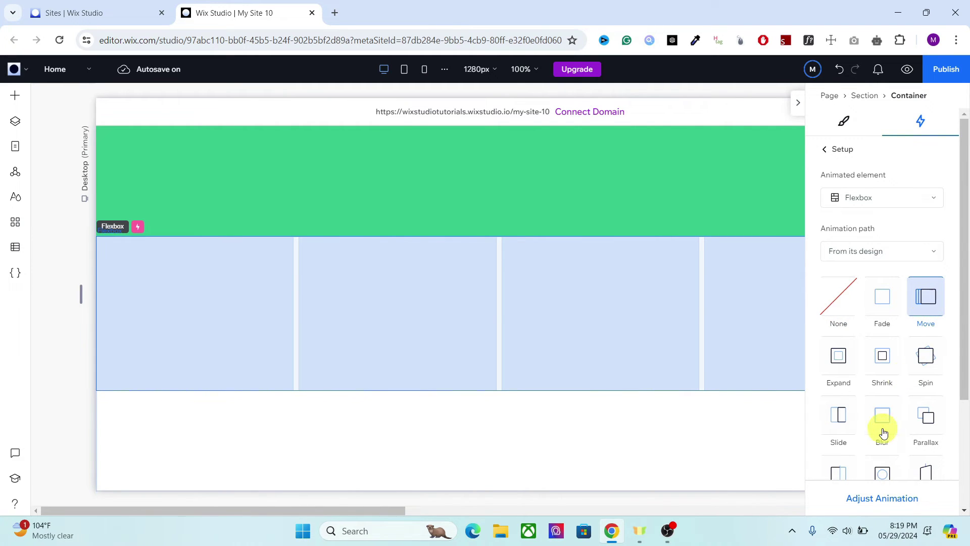
# Step: Set the Move animation's distance to 100 vw
pyautogui.click(864, 499)
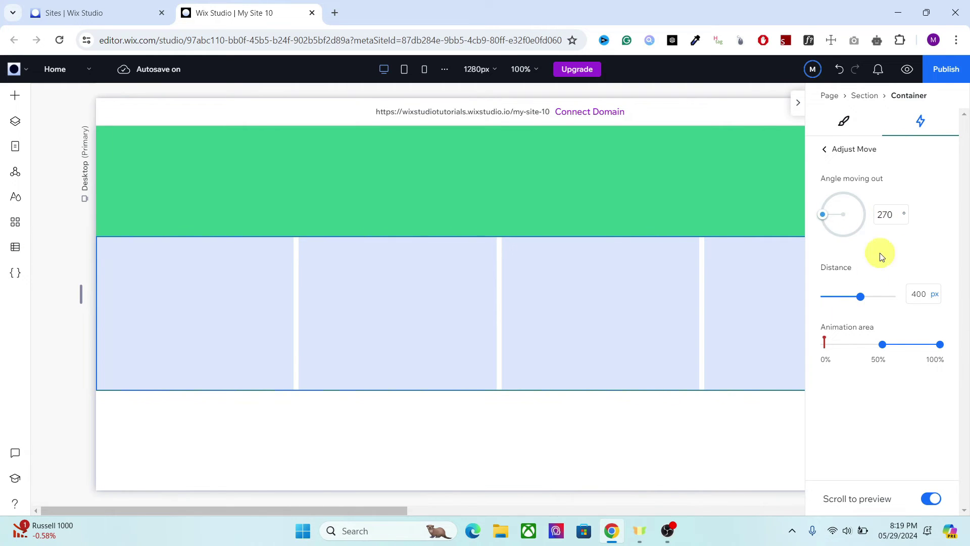
pyautogui.click(932, 298)
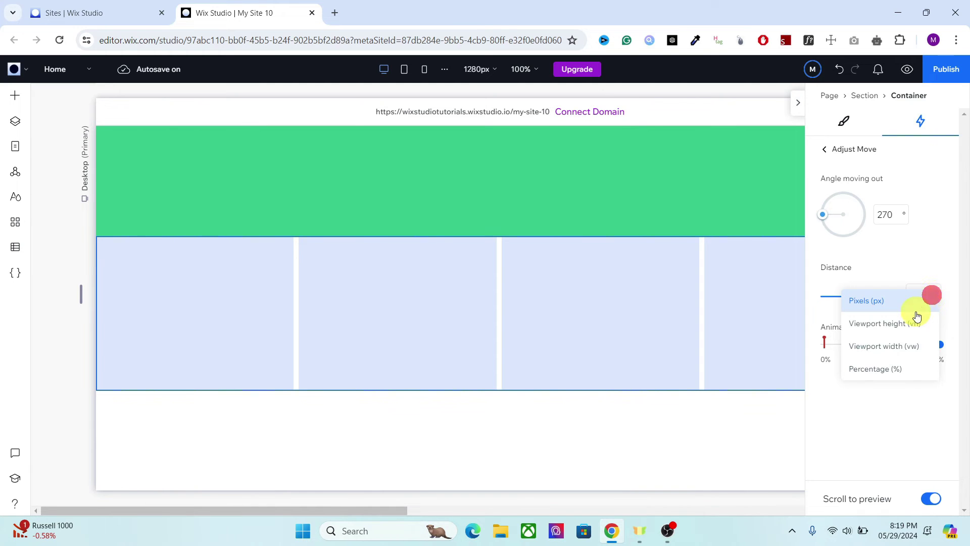
pyautogui.click(895, 344)
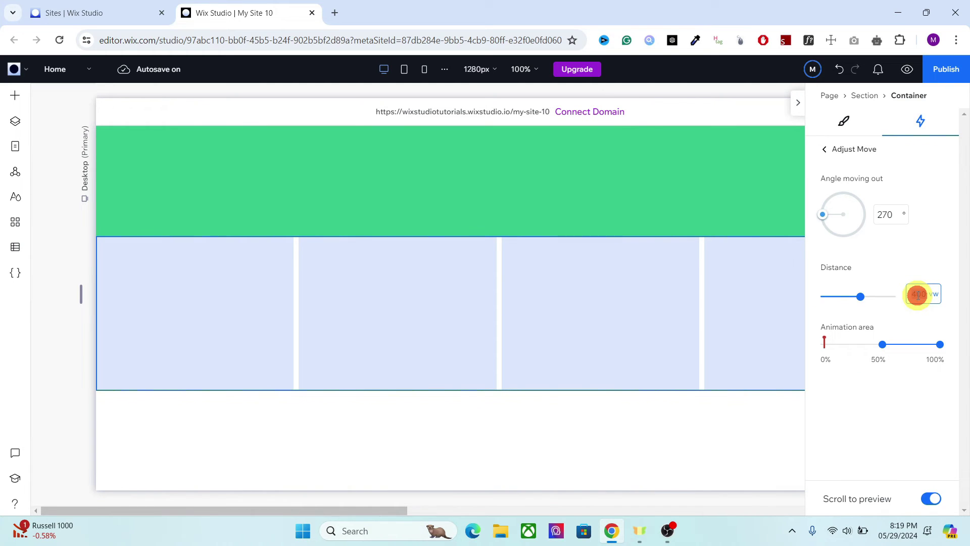
pyautogui.click(933, 260)
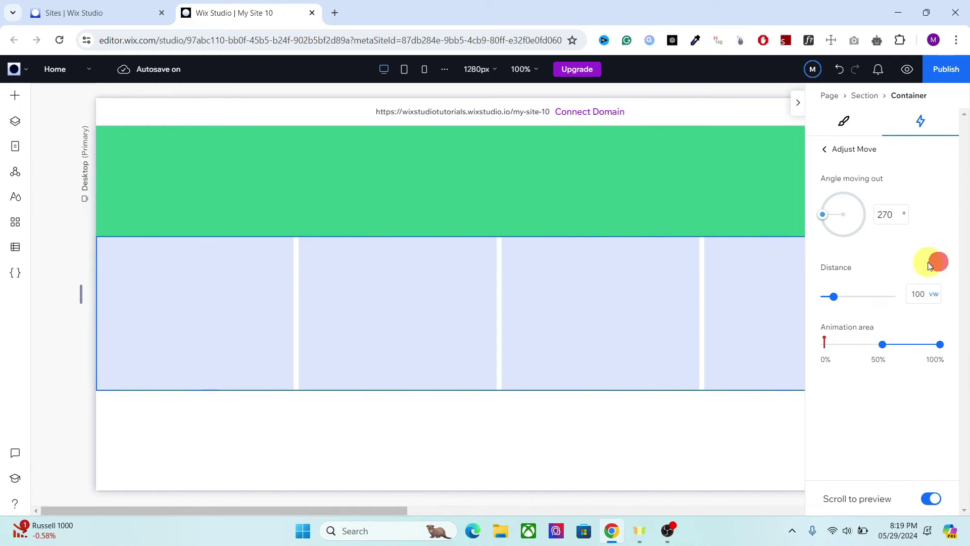
# Step: Reopen the Move on Flexbox scroll animation and extend its animation area to start at 0%
pyautogui.click(799, 104)
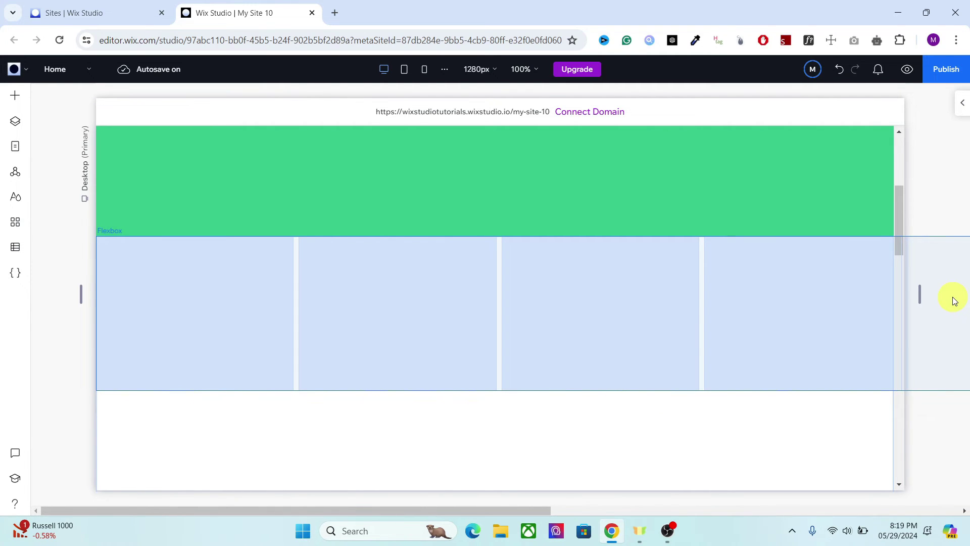
pyautogui.click(962, 103)
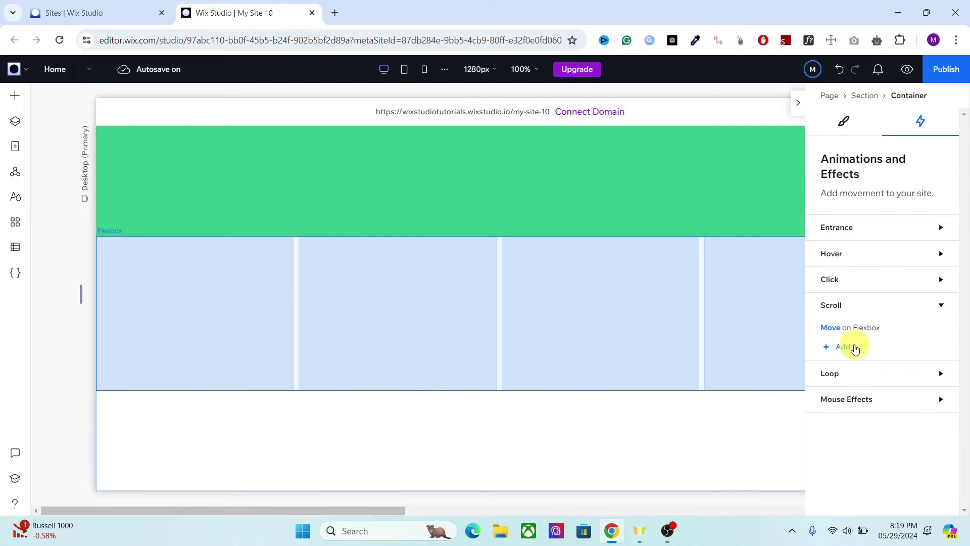
pyautogui.click(855, 331)
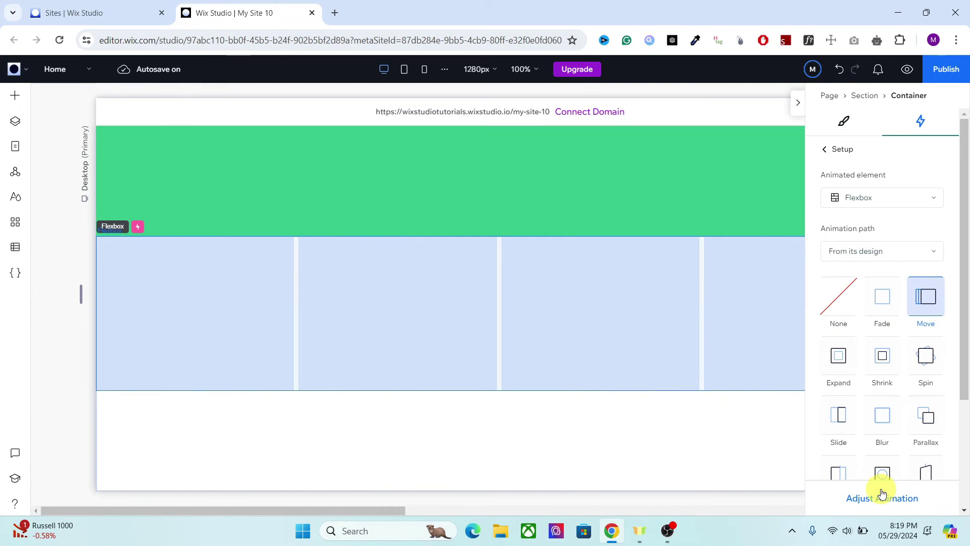
pyautogui.click(871, 502)
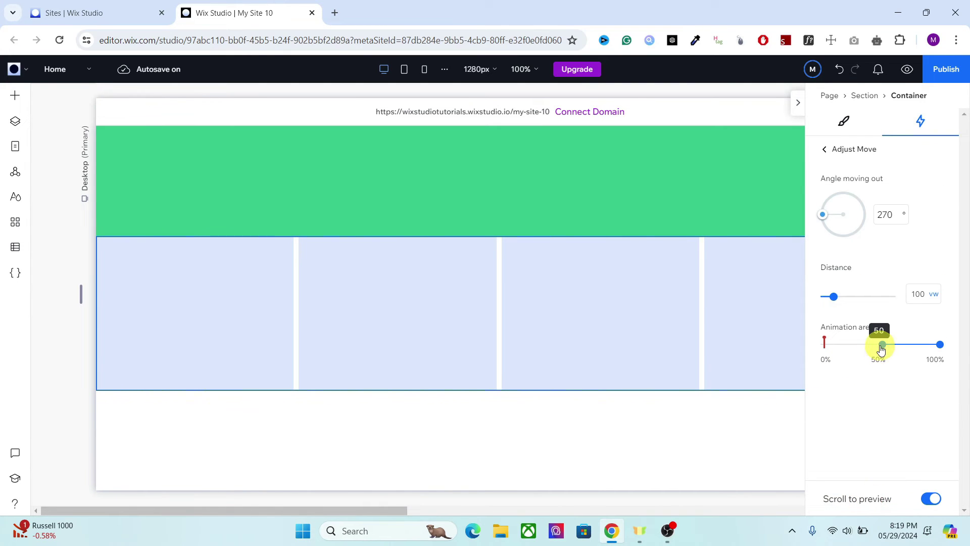
pyautogui.moveTo(875, 350); pyautogui.dragTo(810, 350)
# Step: Set the eight-item flexbox's position type to Sticky
pyautogui.click(799, 102)
pyautogui.click(831, 296)
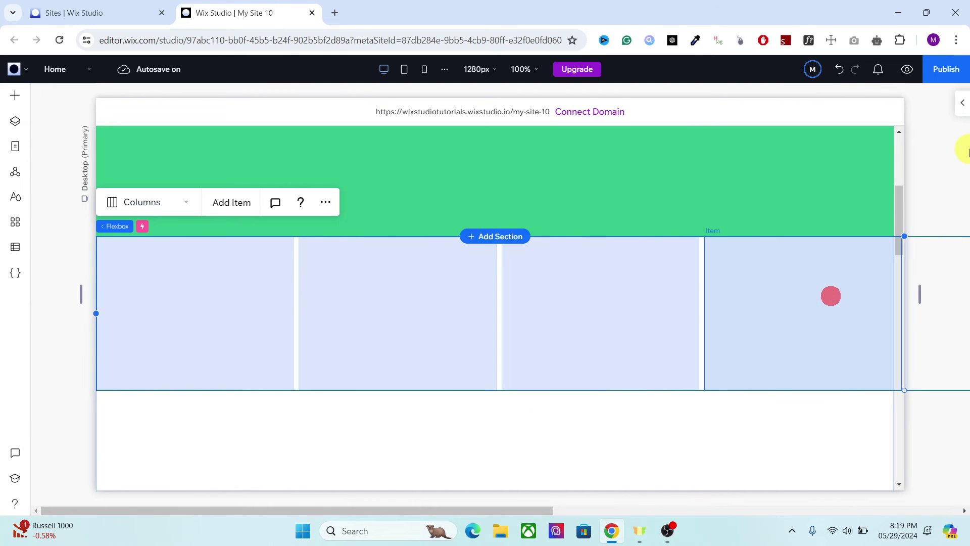
pyautogui.click(962, 103)
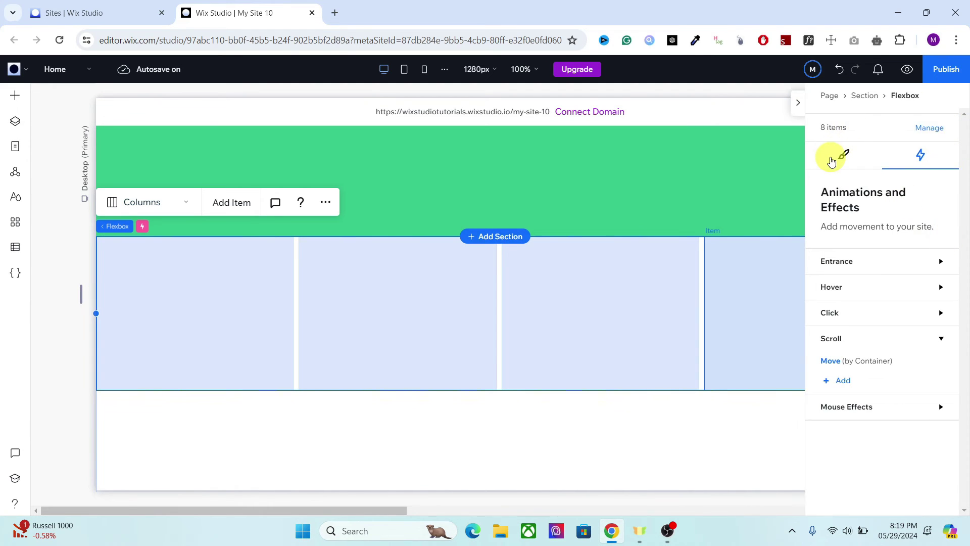
pyautogui.click(832, 160)
pyautogui.moveTo(962, 238); pyautogui.dragTo(948, 424)
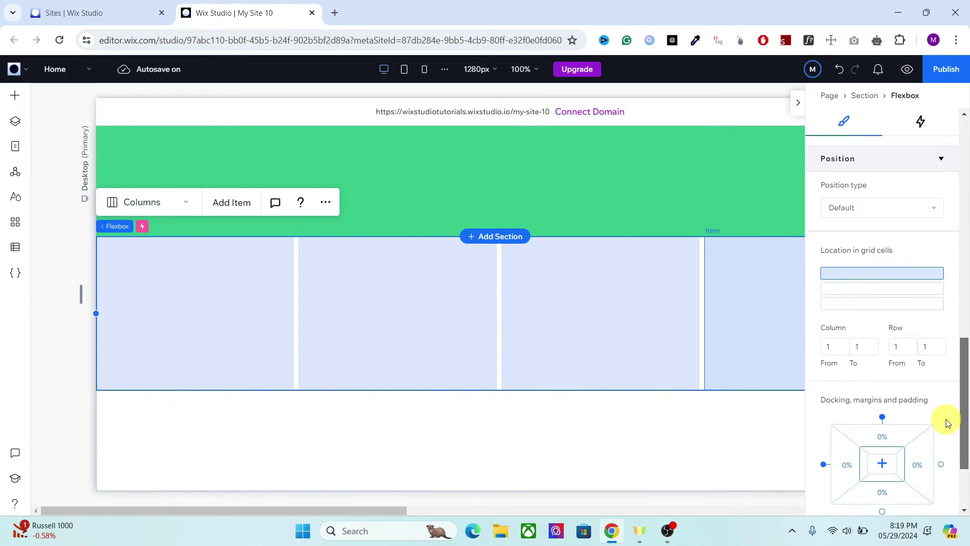
pyautogui.click(863, 207)
pyautogui.click(844, 233)
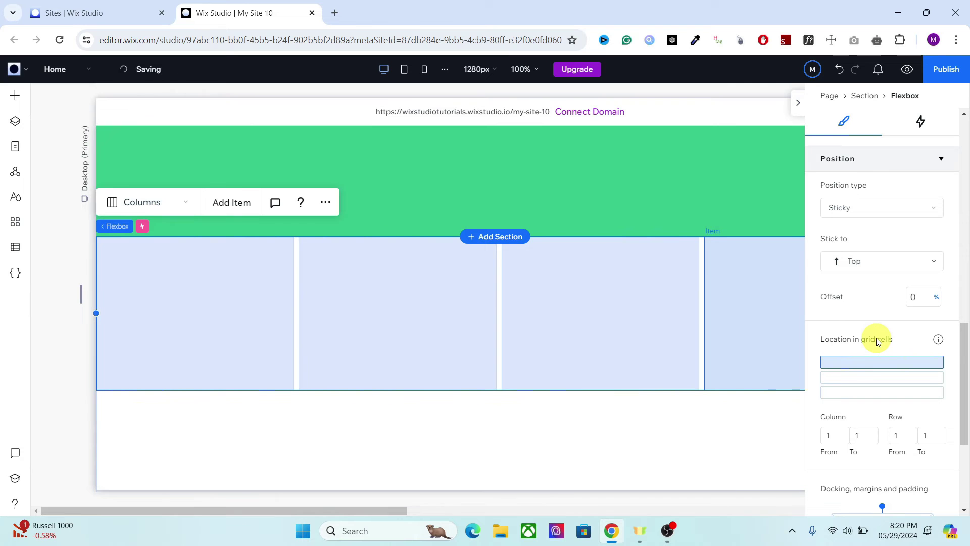
# Step: Preview the Home page, scroll through the section to check the flexbox's horizontal movement, and return to editing
pyautogui.click(907, 69)
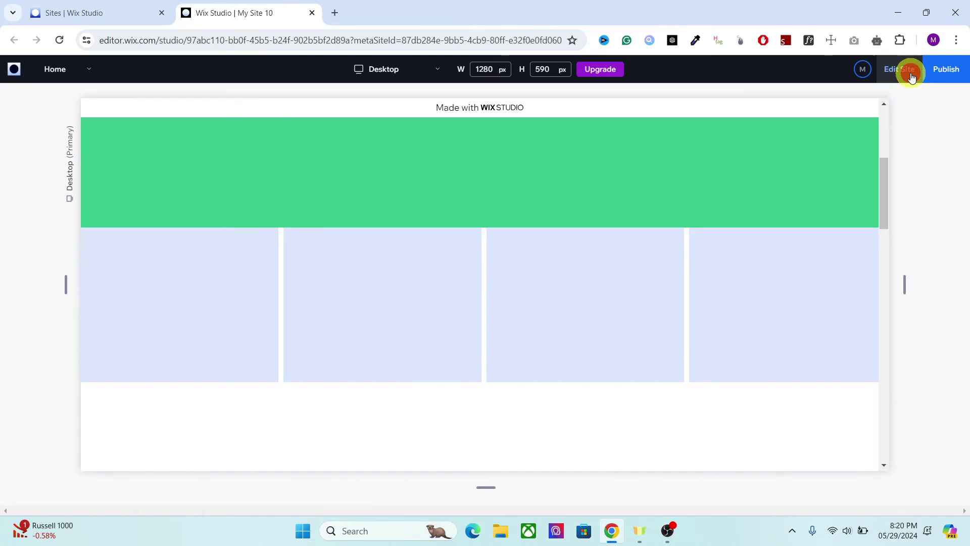
pyautogui.moveTo(882, 164); pyautogui.dragTo(890, 120)
pyautogui.moveTo(883, 156); pyautogui.dragTo(841, 411)
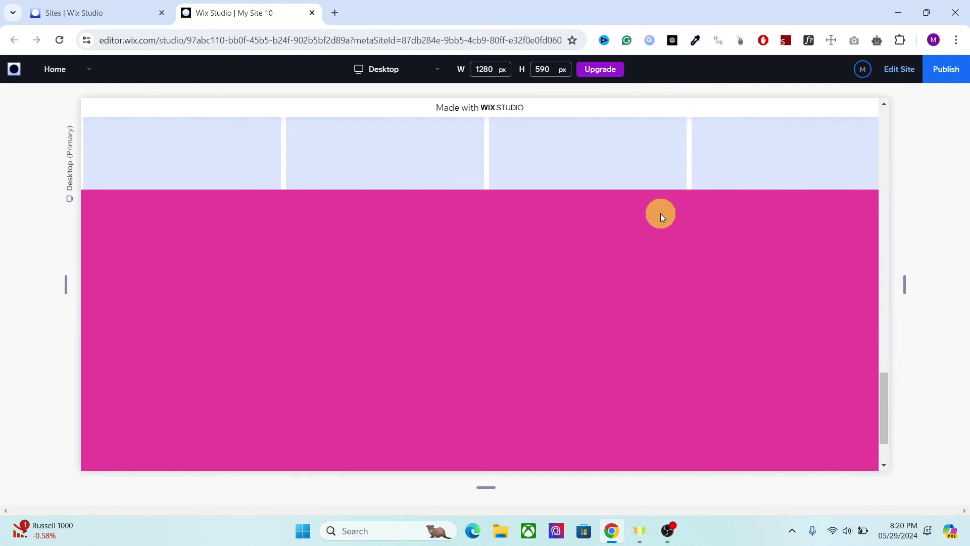
pyautogui.click(889, 71)
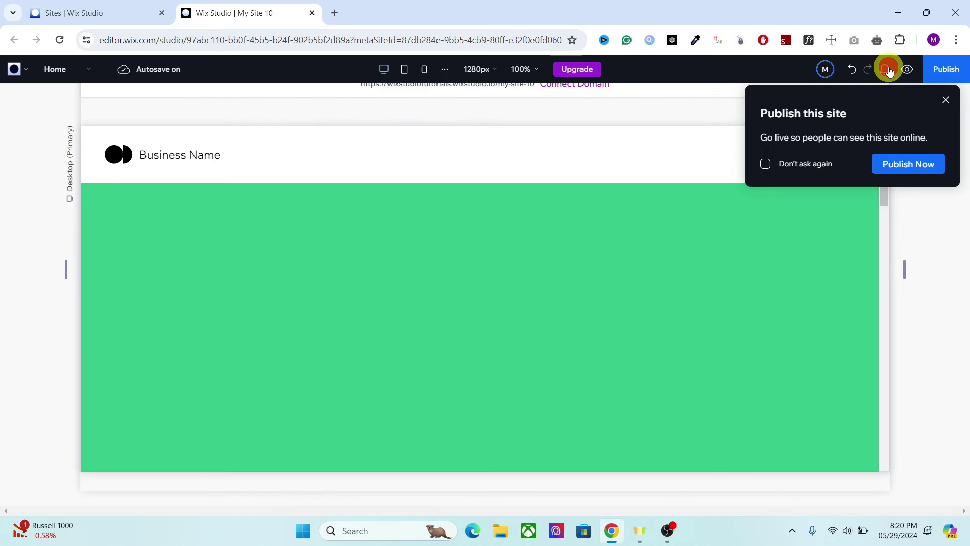
pyautogui.click(948, 99)
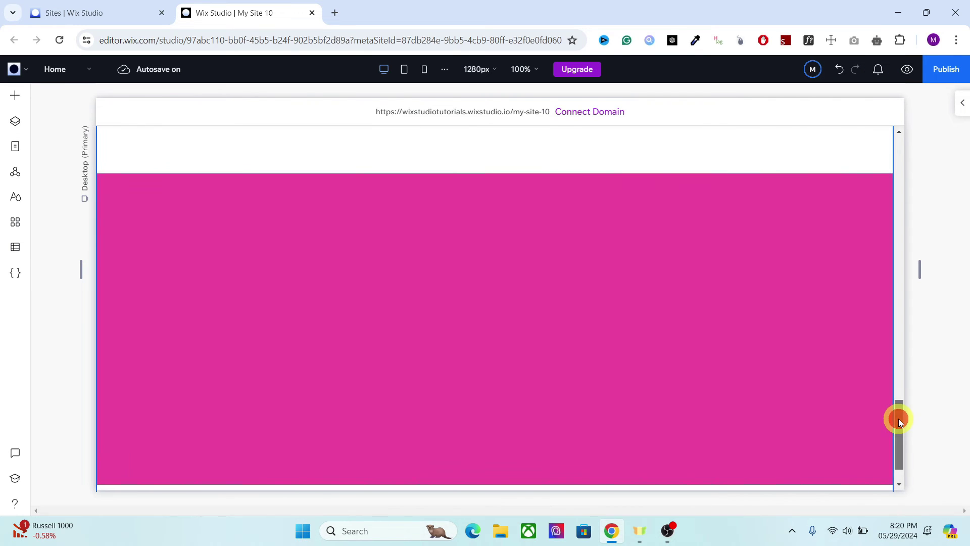
# Step: Set the eight-item flexbox's sticky offset from the top to 10% and its bottom margin to 10%
pyautogui.moveTo(898, 419); pyautogui.dragTo(895, 200)
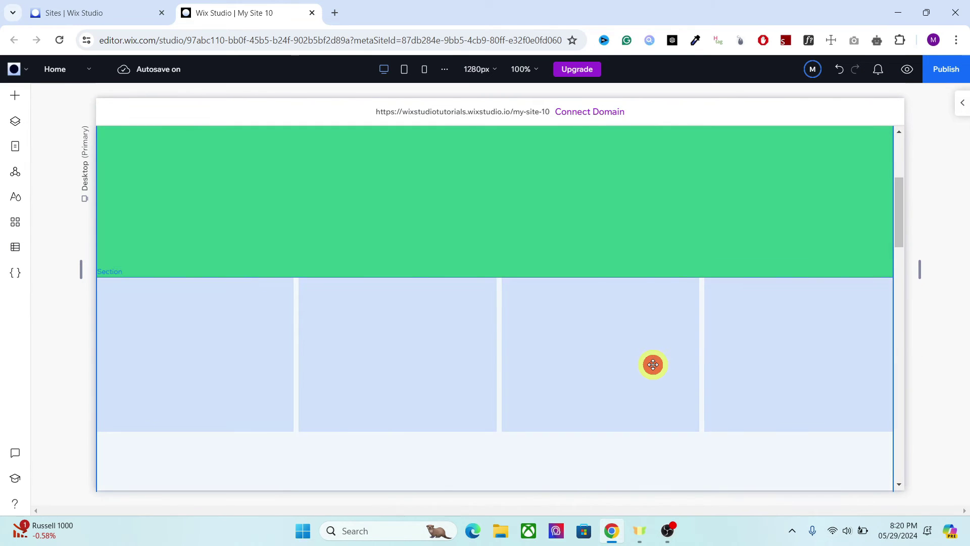
pyautogui.click(653, 363)
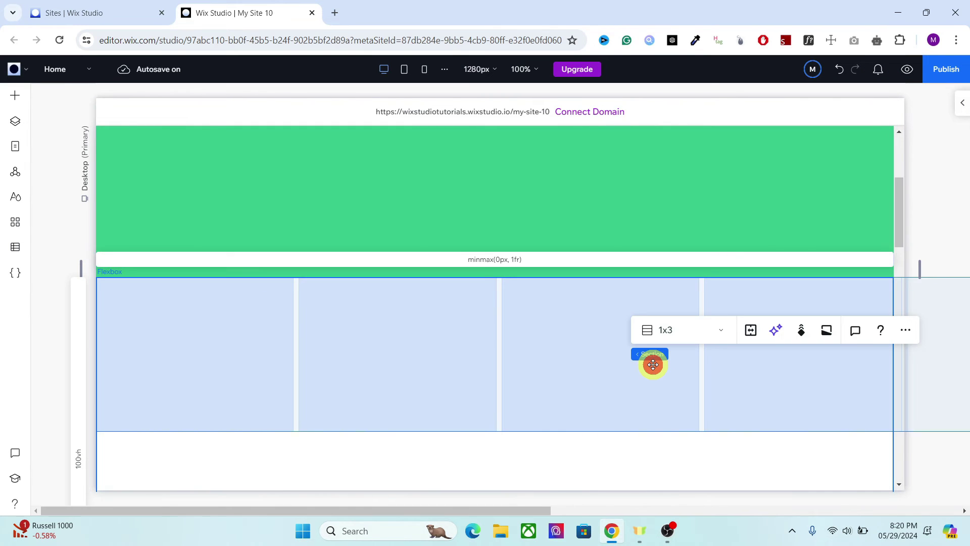
pyautogui.click(960, 107)
pyautogui.click(500, 305)
pyautogui.moveTo(965, 217); pyautogui.dragTo(952, 408)
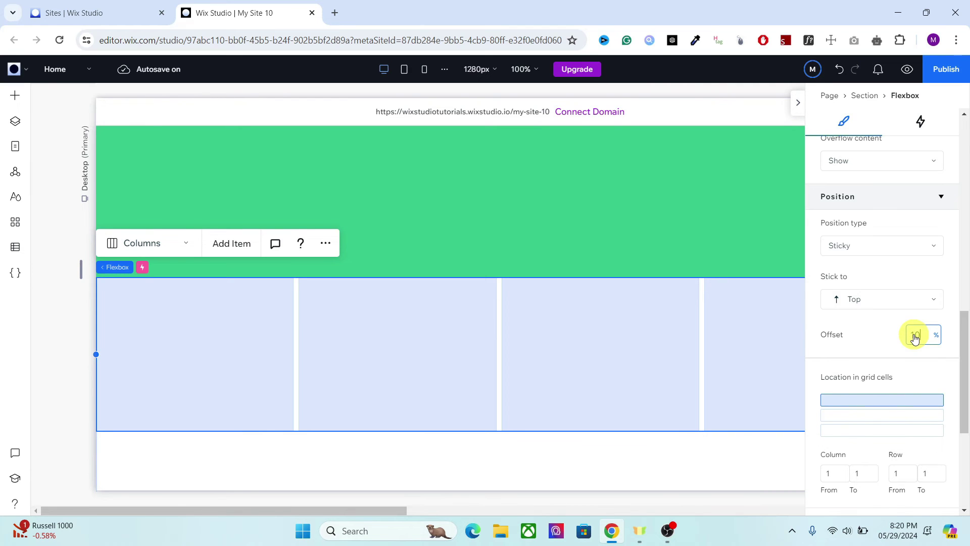
pyautogui.moveTo(964, 368); pyautogui.dragTo(941, 471)
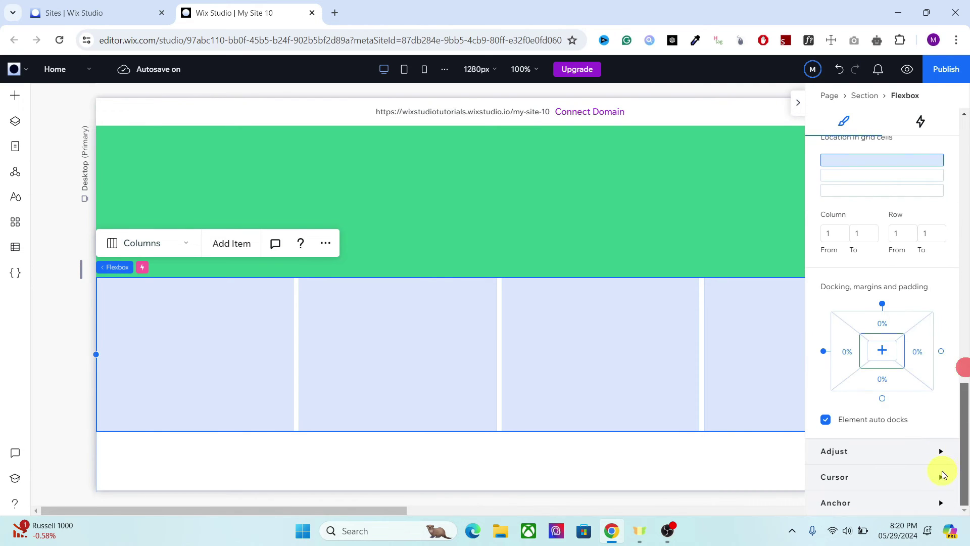
pyautogui.click(883, 380)
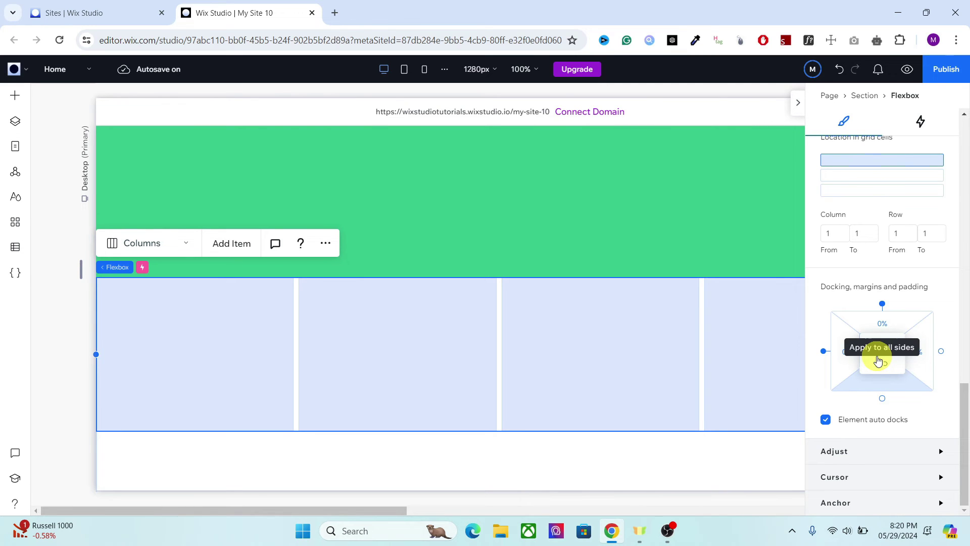
pyautogui.write('10')
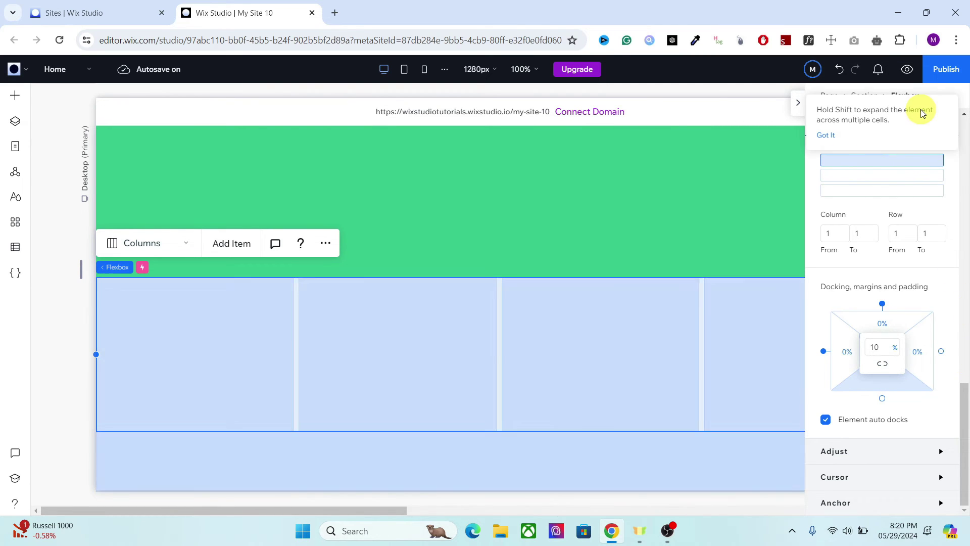
# Step: Preview the Home page and scroll through the section to check the sticky flexbox's spacing from the top
pyautogui.click(908, 70)
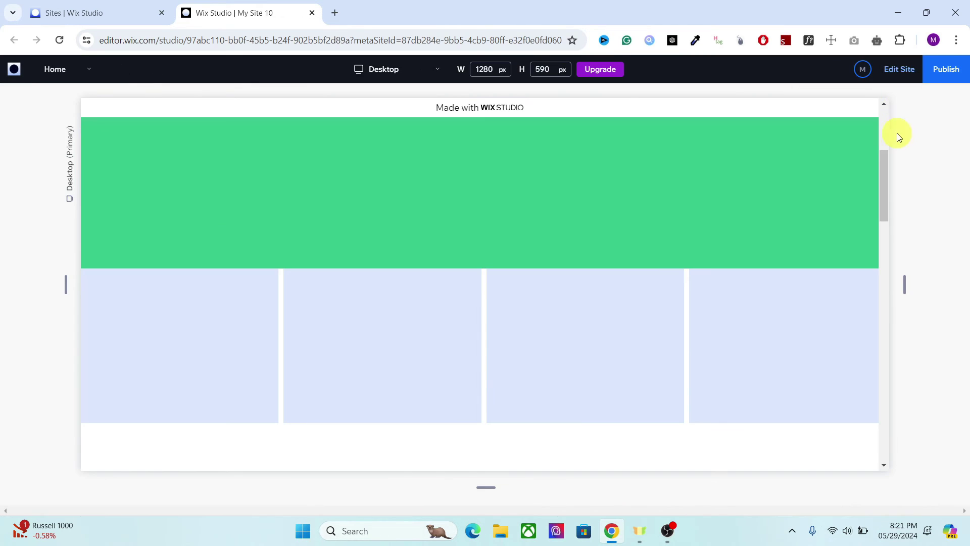
pyautogui.moveTo(883, 159); pyautogui.dragTo(862, 257)
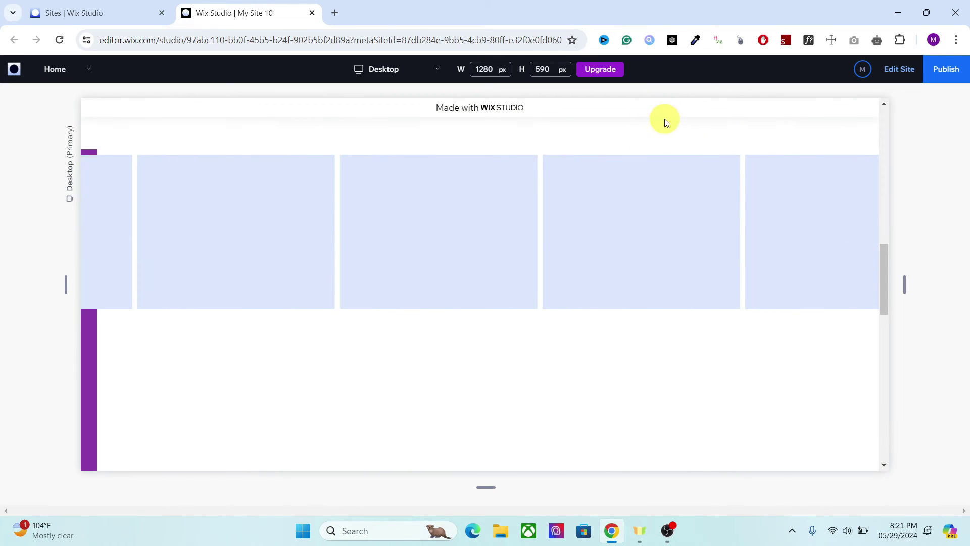
pyautogui.moveTo(885, 265); pyautogui.dragTo(878, 284)
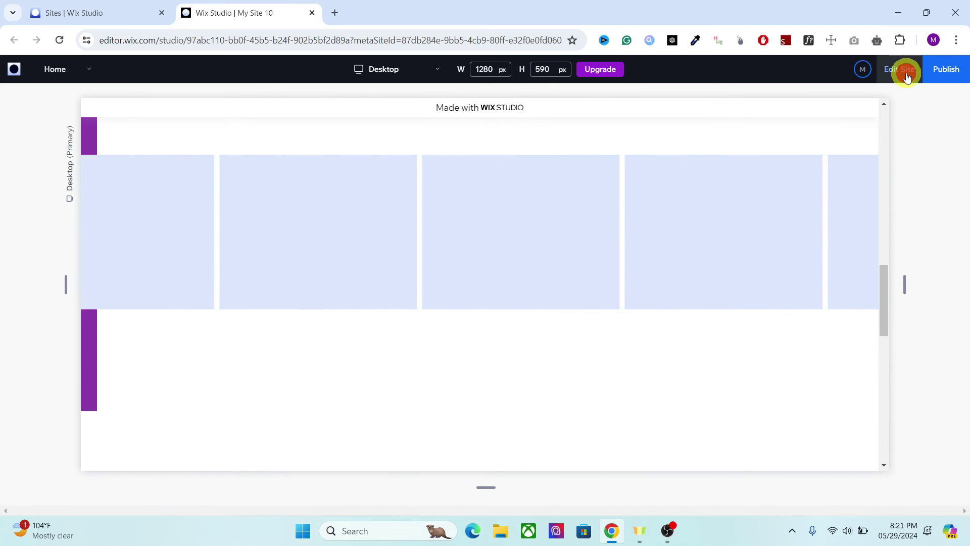
# Step: Return to editing and set the flexbox's sticky offset to 20%
pyautogui.click(903, 70)
pyautogui.moveTo(966, 236); pyautogui.dragTo(952, 410)
pyautogui.scroll(-1, 928, 366)
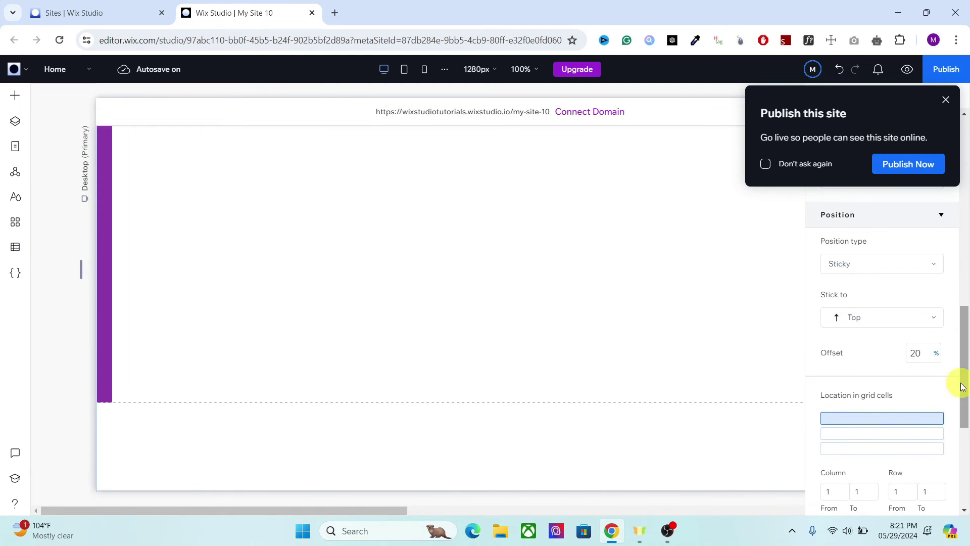
# Step: Preview the page again, dismiss the publish prompt, scroll through the horizontal section in both directions, and return to editing
pyautogui.click(908, 73)
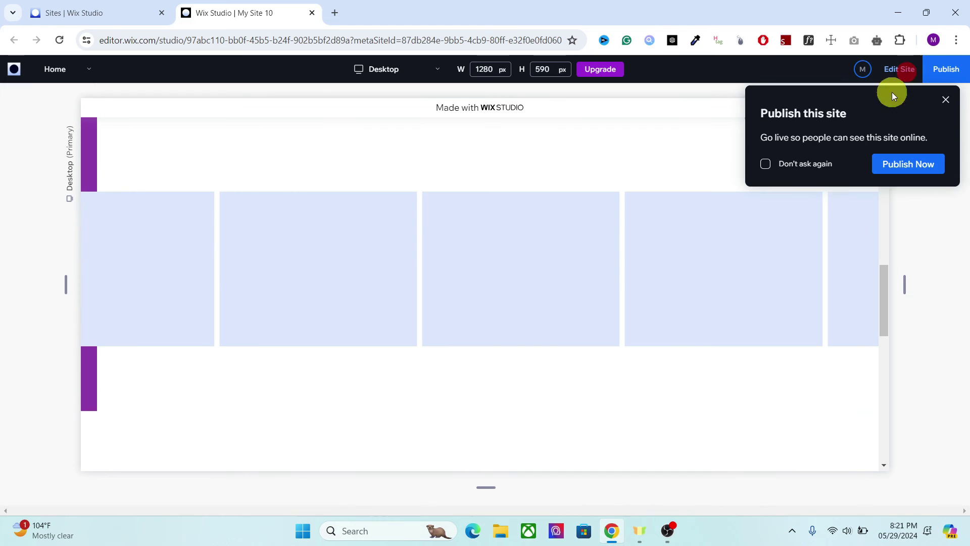
pyautogui.click(772, 164)
pyautogui.click(944, 103)
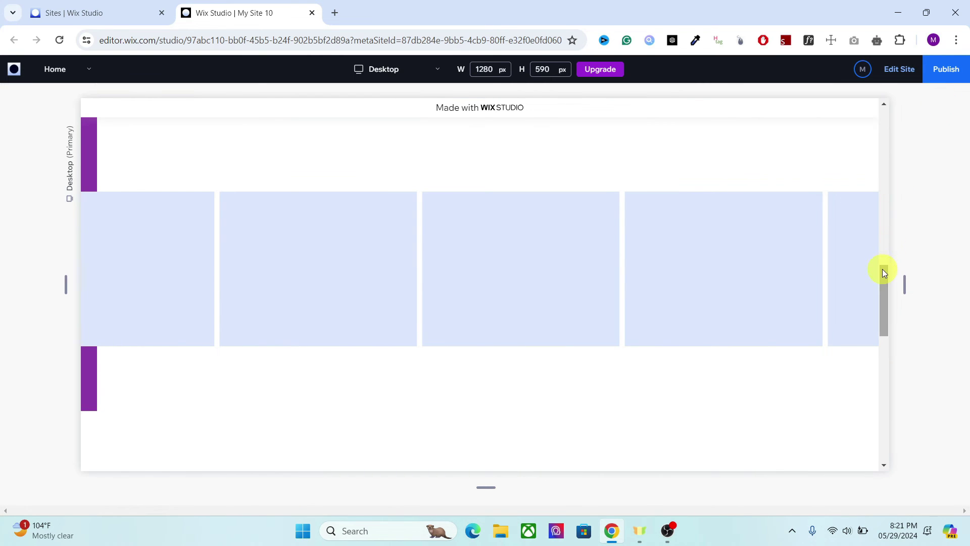
pyautogui.moveTo(883, 273); pyautogui.dragTo(871, 347)
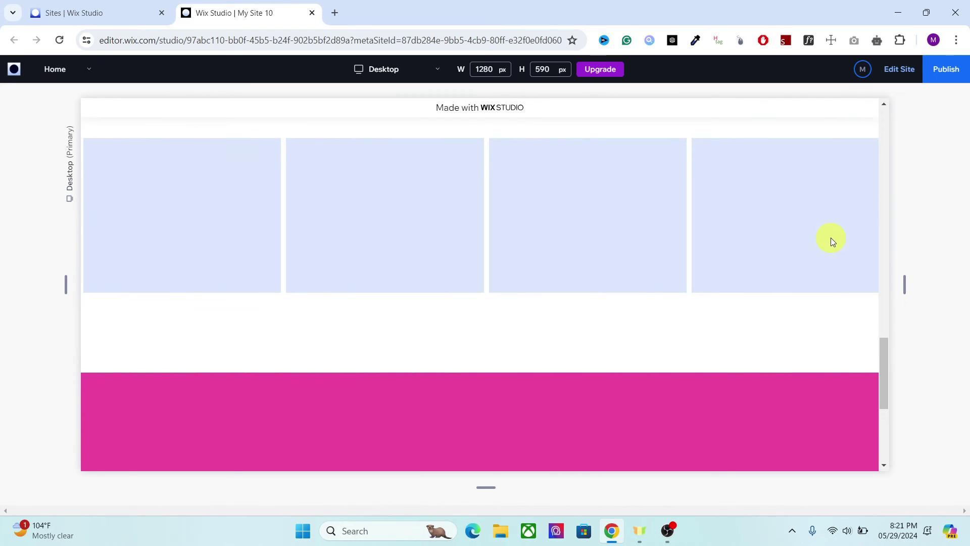
pyautogui.moveTo(884, 374); pyautogui.dragTo(886, 91)
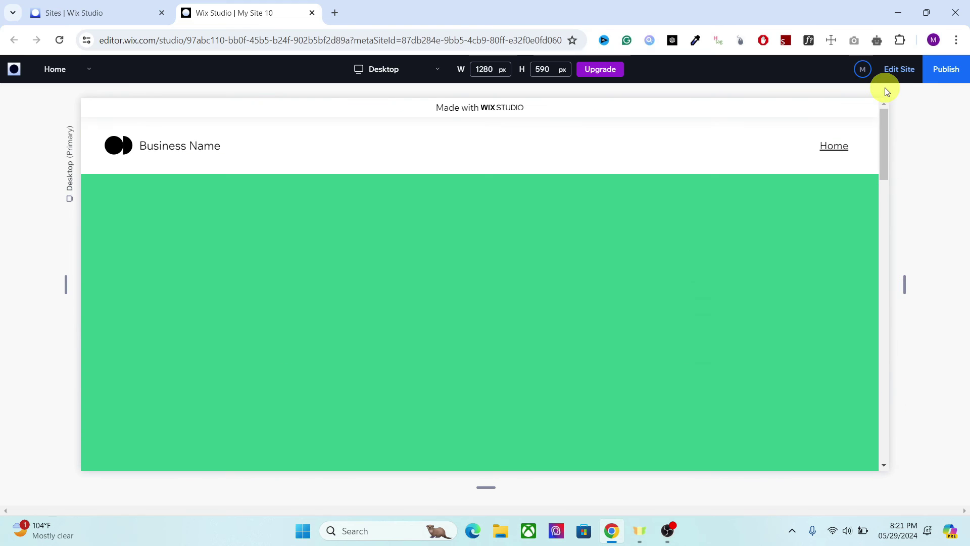
pyautogui.click(893, 80)
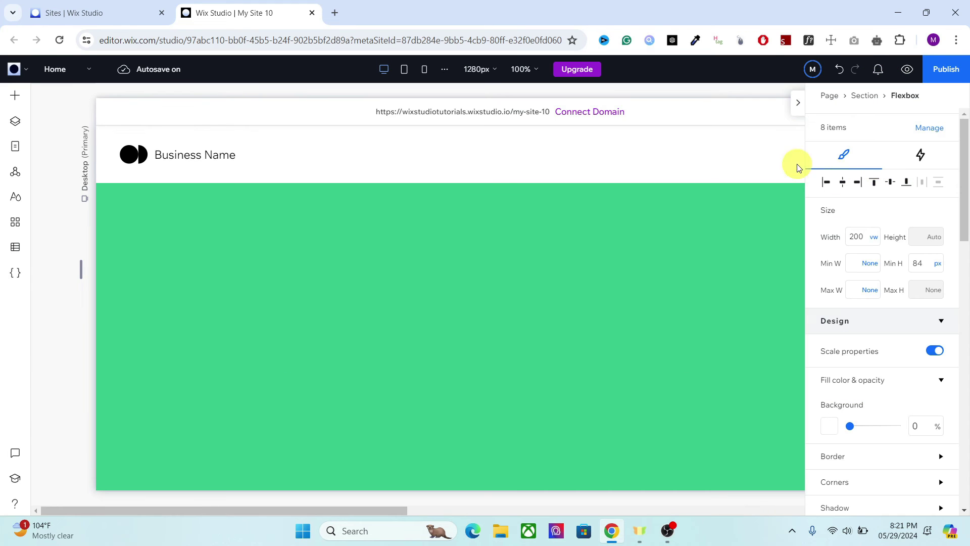
# Step: Delete the purple container from the second row of the tall section
pyautogui.click(799, 104)
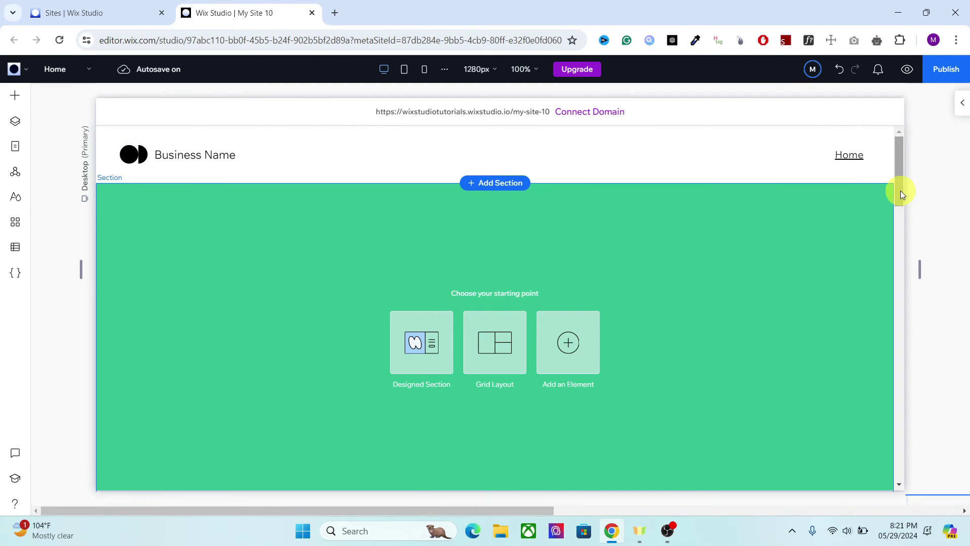
pyautogui.moveTo(899, 191); pyautogui.dragTo(877, 321)
pyautogui.scroll(-3, 877, 321)
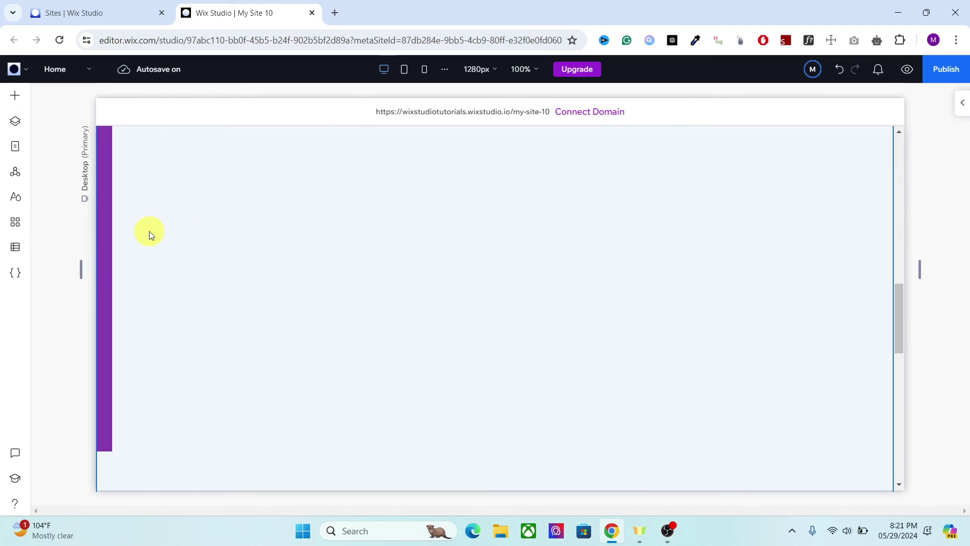
pyautogui.click(110, 243)
pyautogui.click(107, 247)
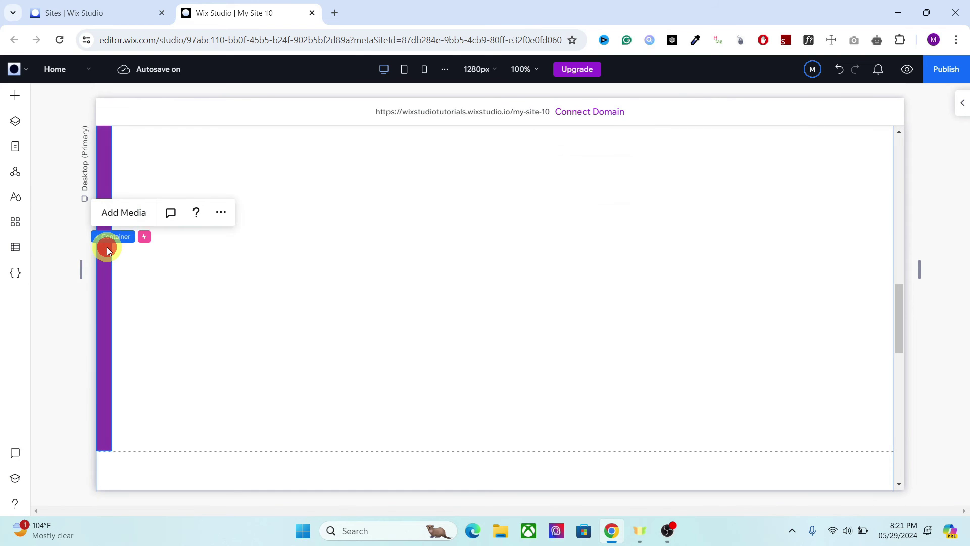
pyautogui.press('Delete')
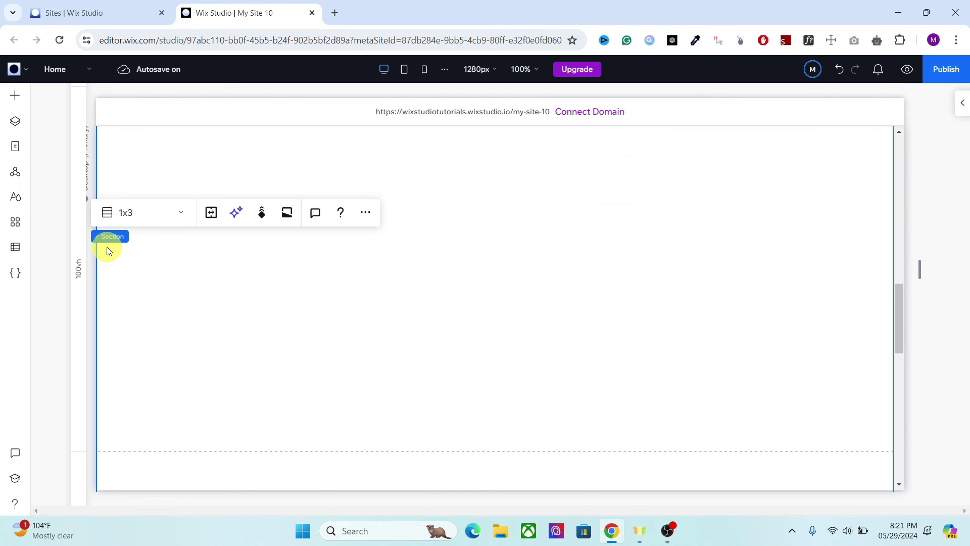
# Step: Add the thickest black vertical line to the section's second row and stretch it to the full row height
pyautogui.click(16, 96)
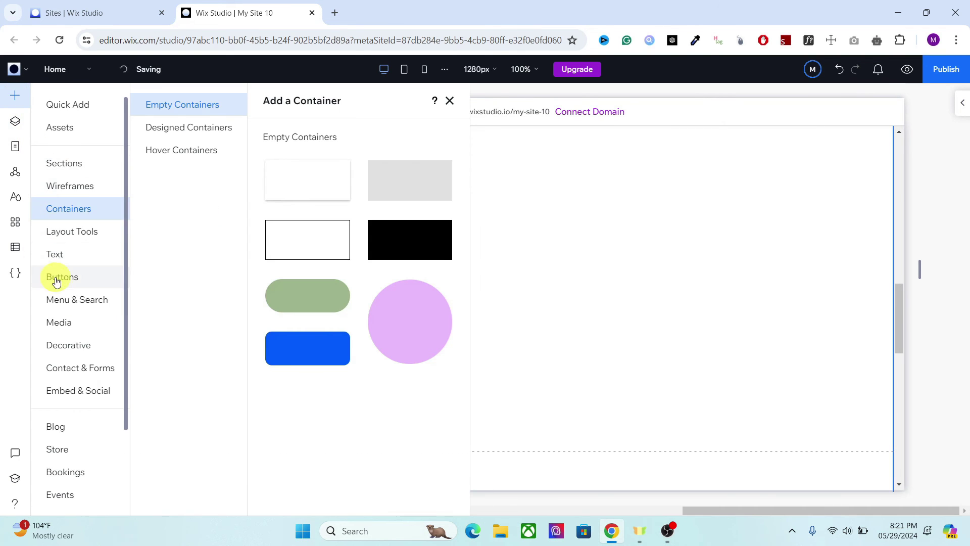
pyautogui.click(73, 348)
pyautogui.click(197, 198)
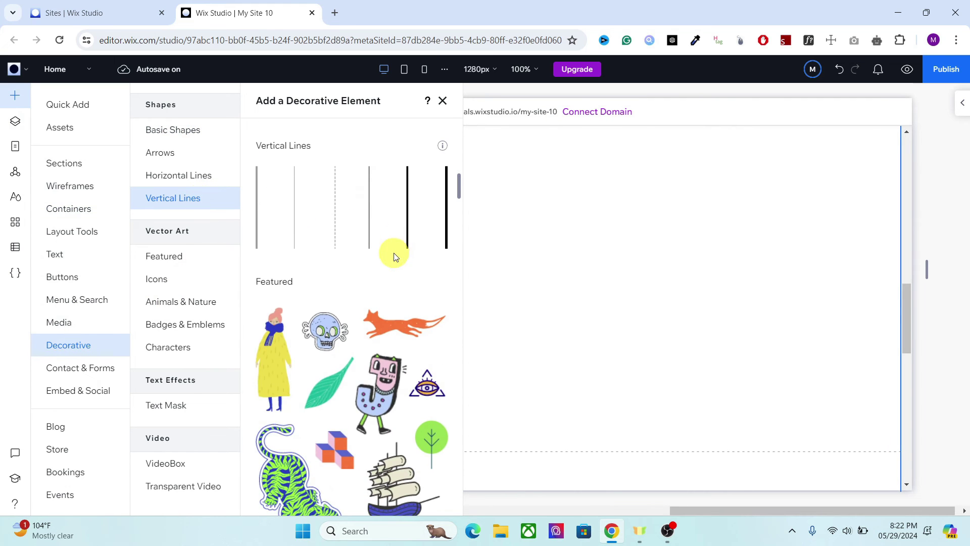
pyautogui.moveTo(445, 210); pyautogui.dragTo(252, 261)
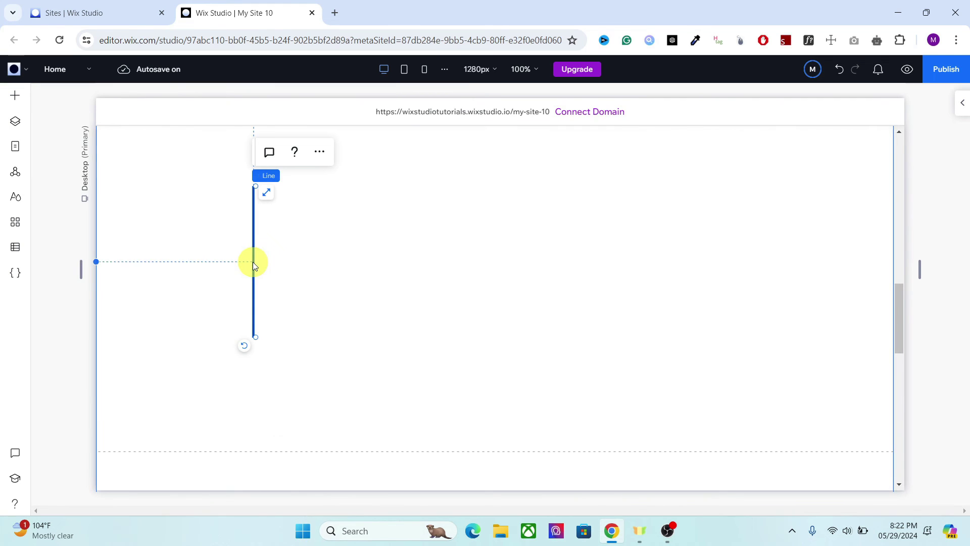
pyautogui.click(266, 192)
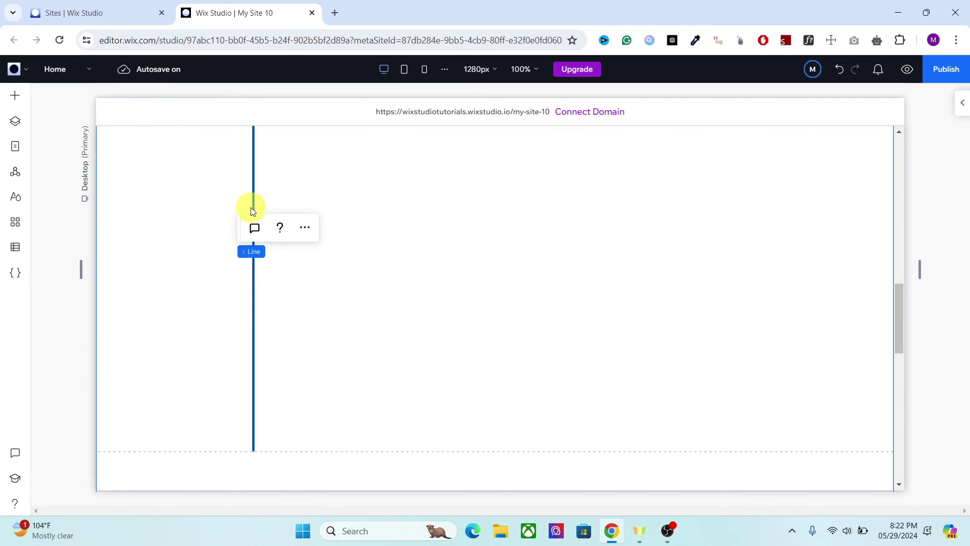
# Step: Add a scroll animation to the line with the Flexbox as its animated element
pyautogui.click(959, 107)
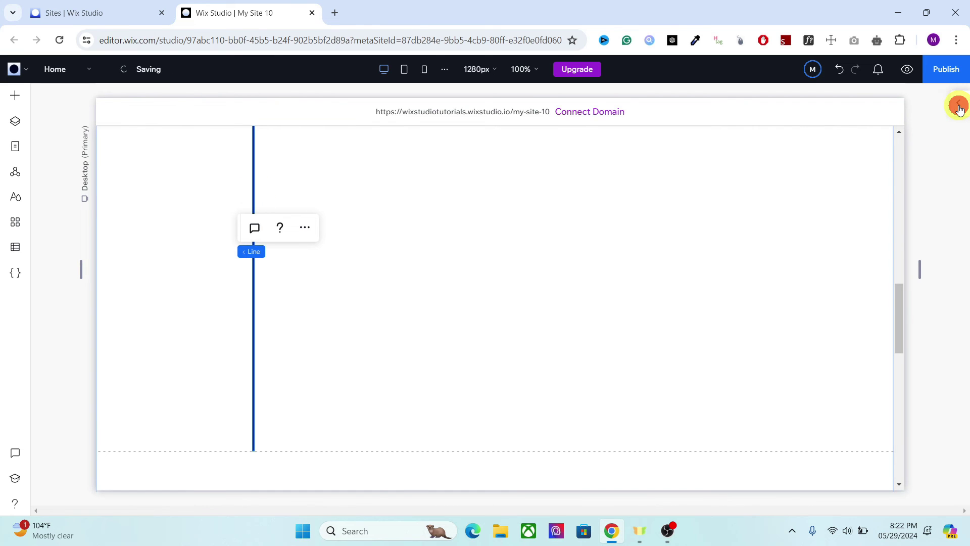
pyautogui.click(913, 123)
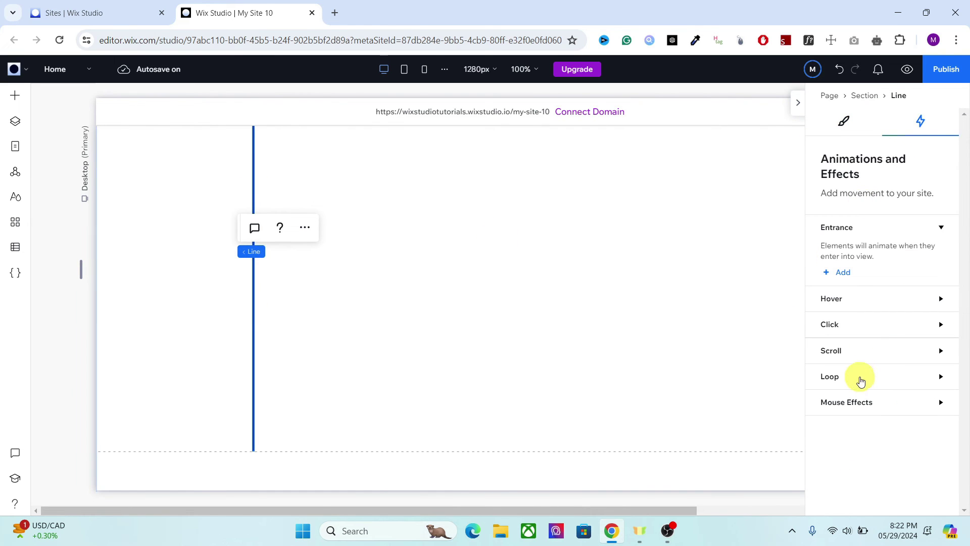
pyautogui.click(856, 354)
pyautogui.click(843, 385)
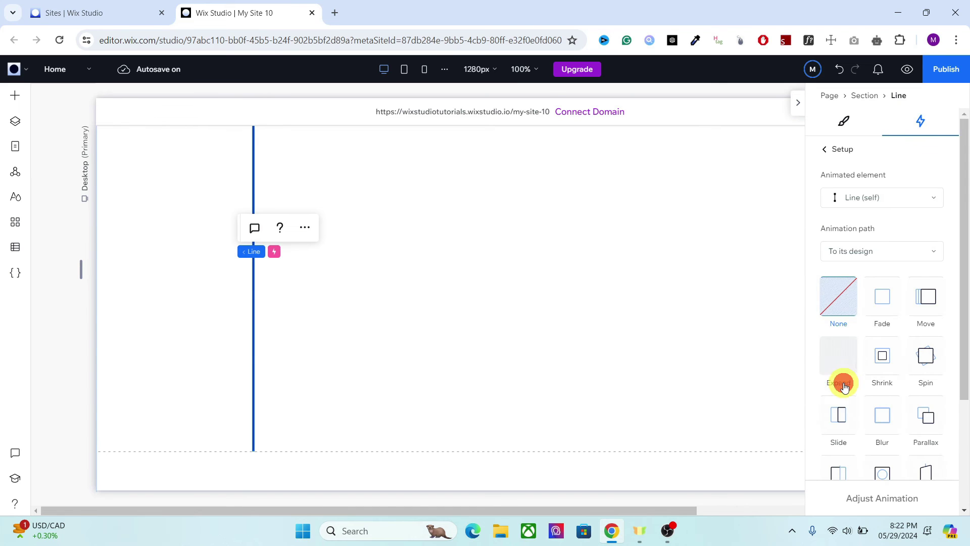
pyautogui.click(869, 197)
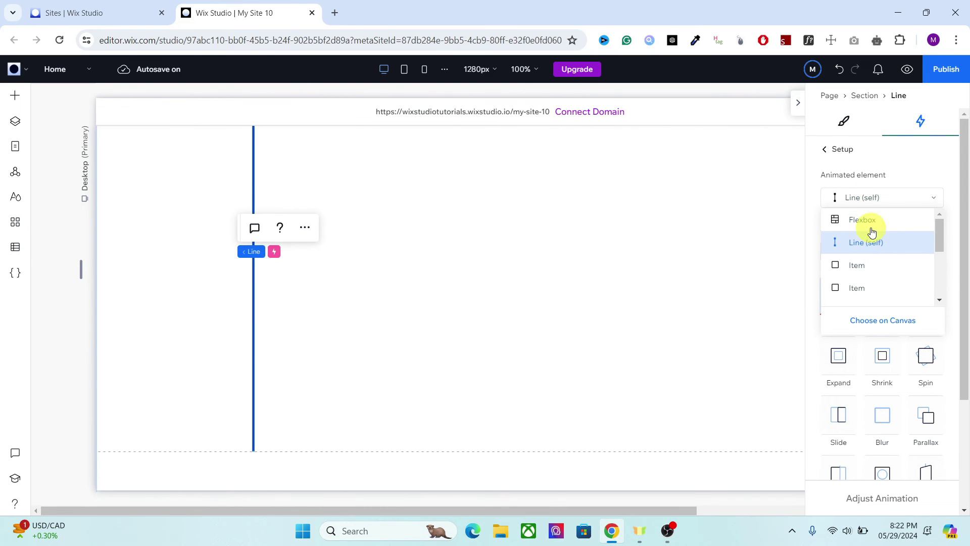
pyautogui.click(866, 220)
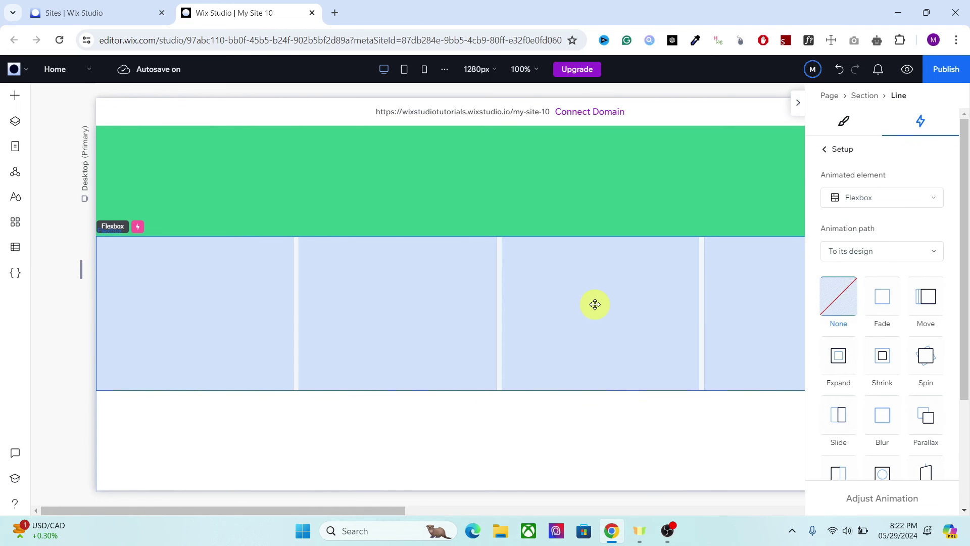
# Step: Set the line's scroll animation path to From its design and choose the Move effect
pyautogui.click(846, 250)
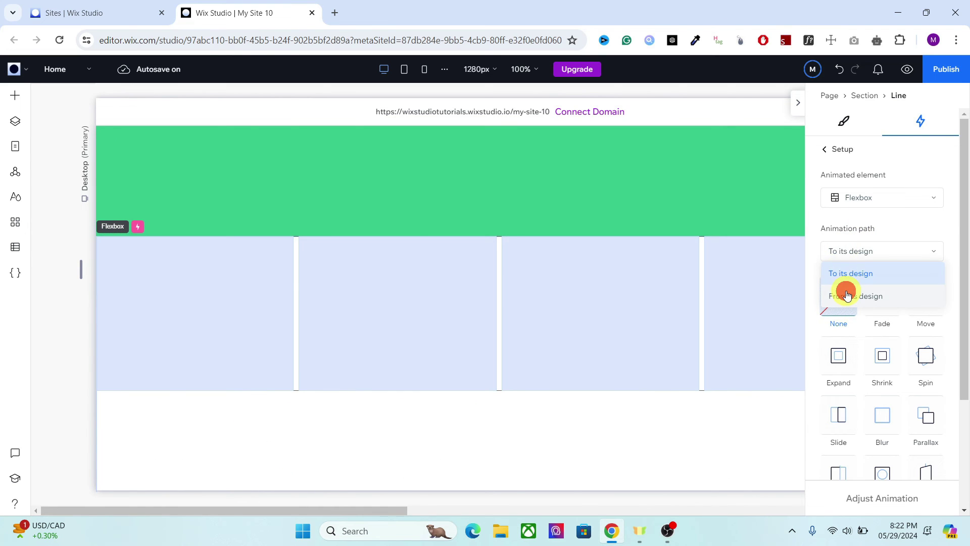
pyautogui.click(847, 296)
pyautogui.click(925, 297)
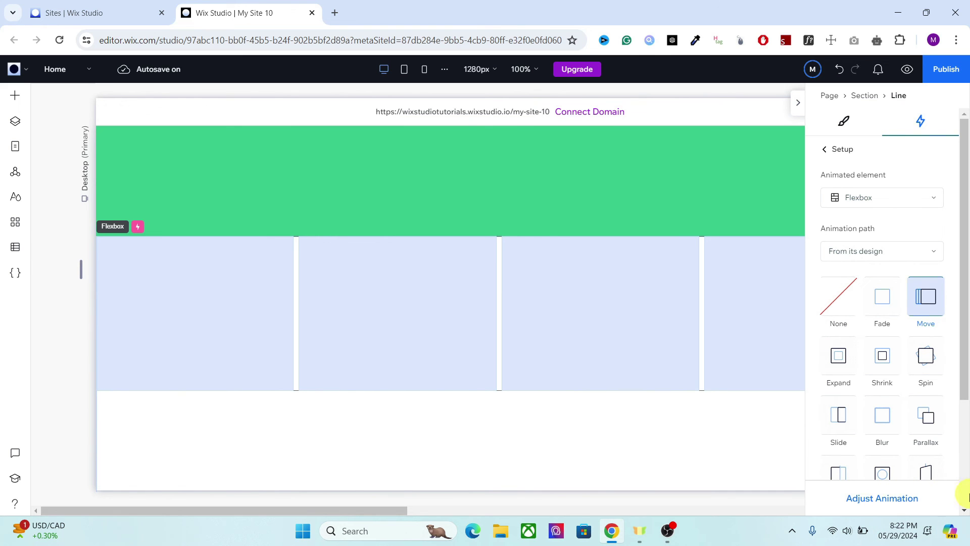
# Step: Adjust the Move effect to a 270° angle and a 100 vw distance, with the animation area starting at 0%
pyautogui.click(902, 501)
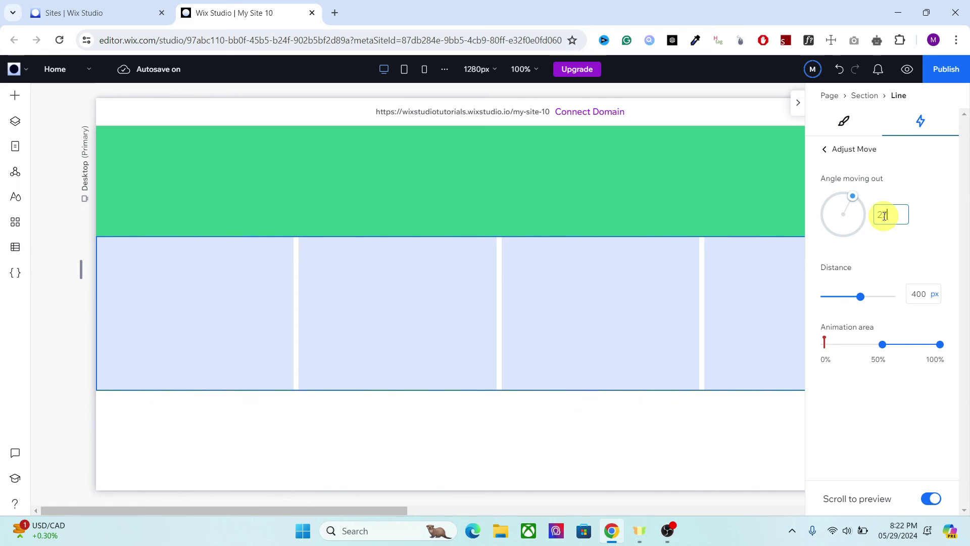
pyautogui.click(938, 298)
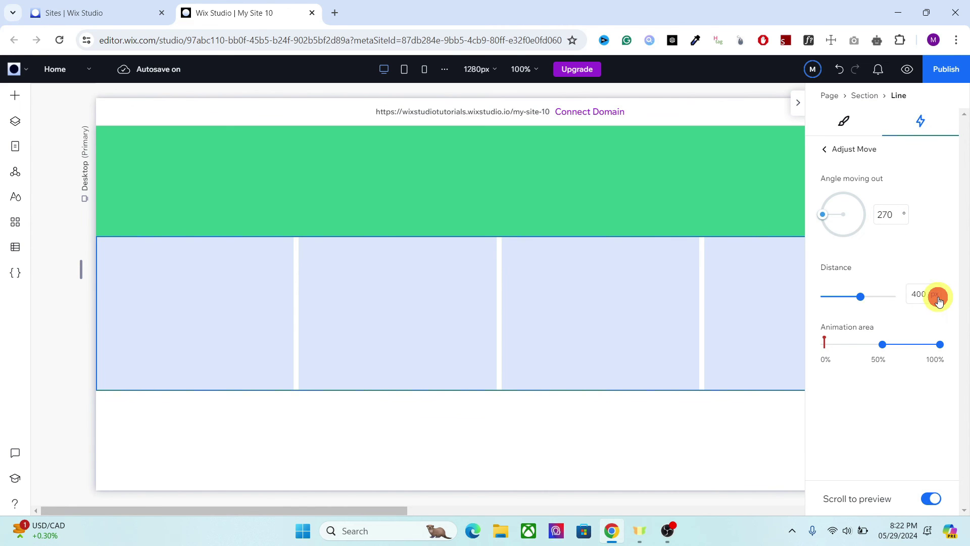
pyautogui.click(900, 344)
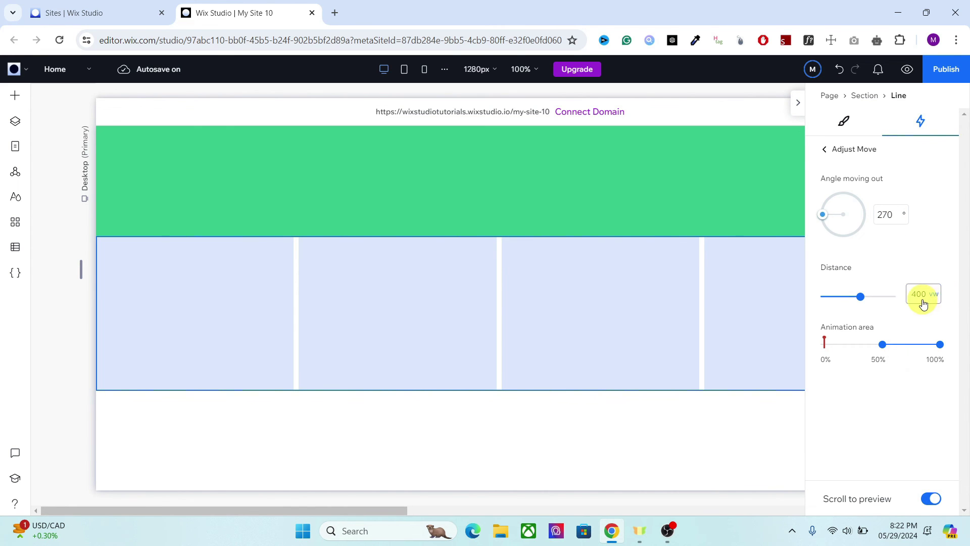
pyautogui.click(923, 297)
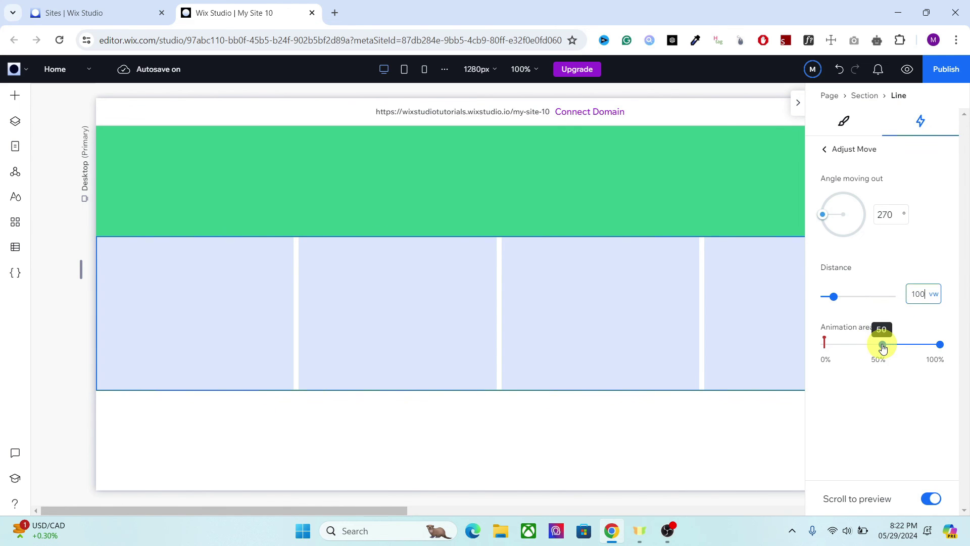
pyautogui.moveTo(882, 344); pyautogui.dragTo(804, 348)
# Step: Preview the page and scroll through the section to check the flexbox's leftward move, and return to editing
pyautogui.click(907, 70)
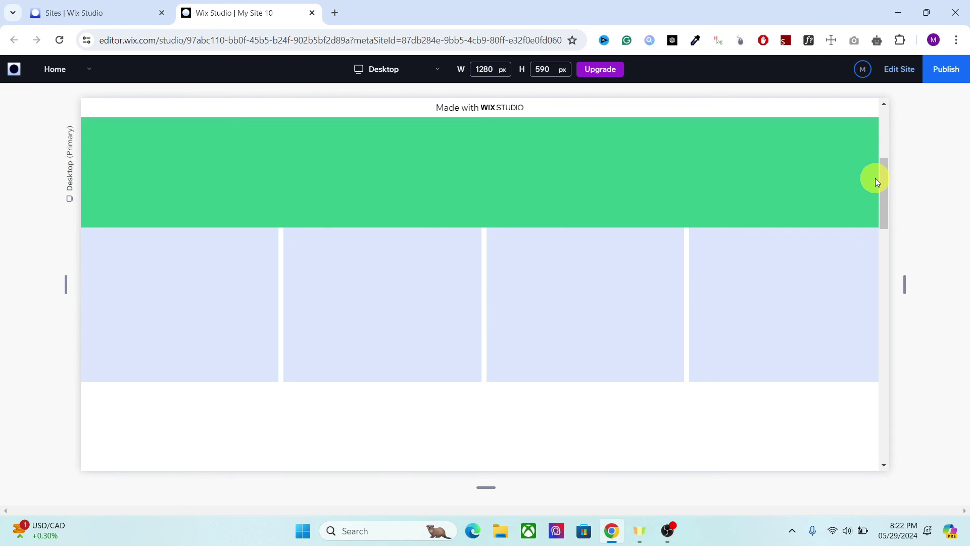
pyautogui.moveTo(879, 178); pyautogui.dragTo(884, 237)
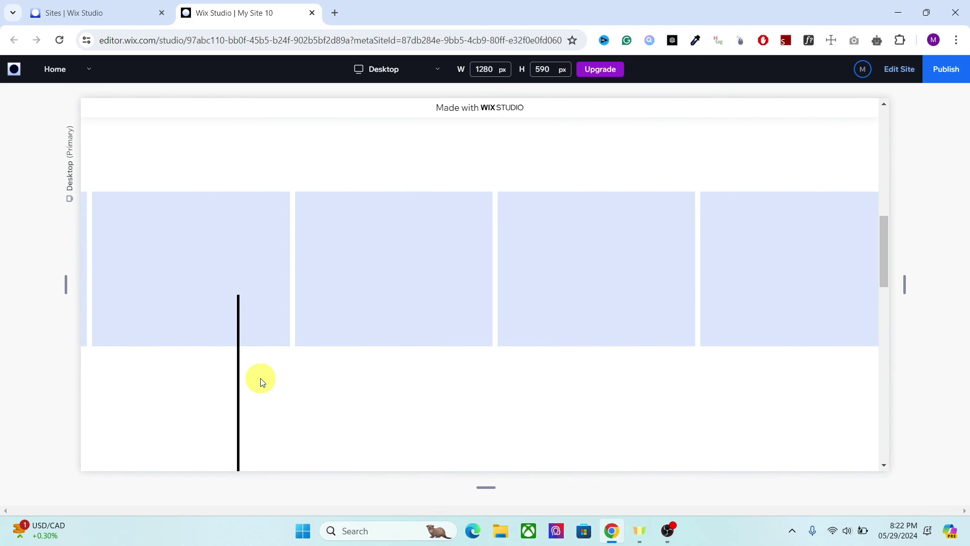
pyautogui.click(904, 79)
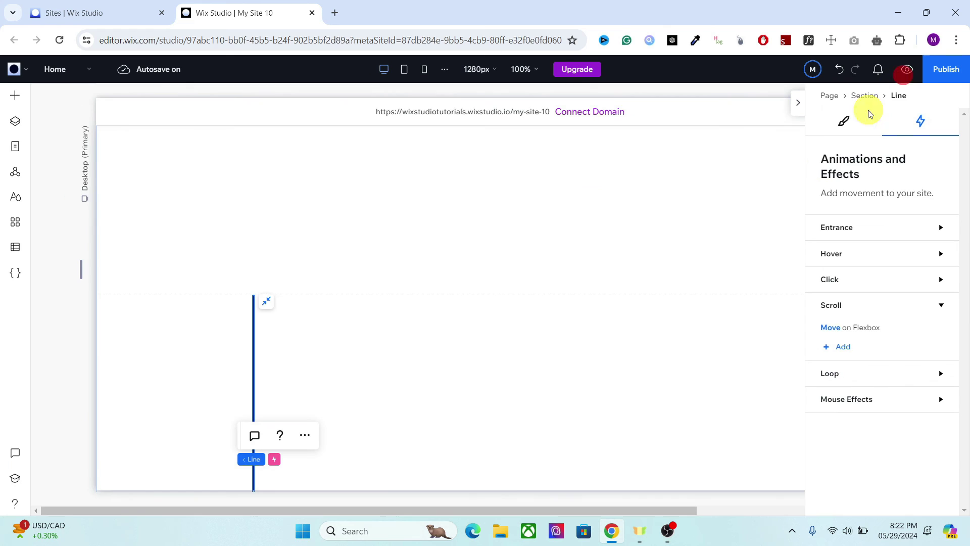
# Step: Set the Flexbox's direction to Right to Left and align it to the right of the section
pyautogui.click(801, 105)
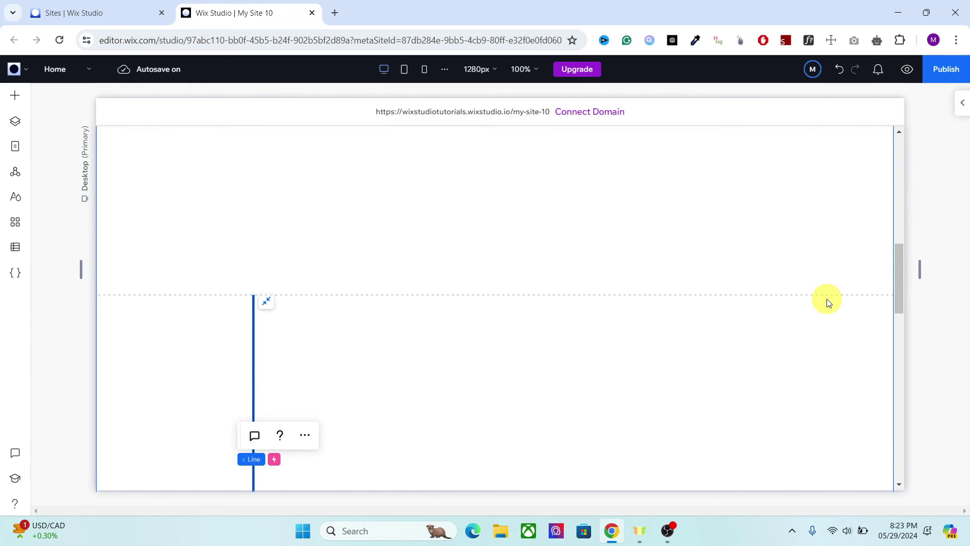
pyautogui.click(901, 300)
pyautogui.moveTo(901, 300); pyautogui.dragTo(896, 246)
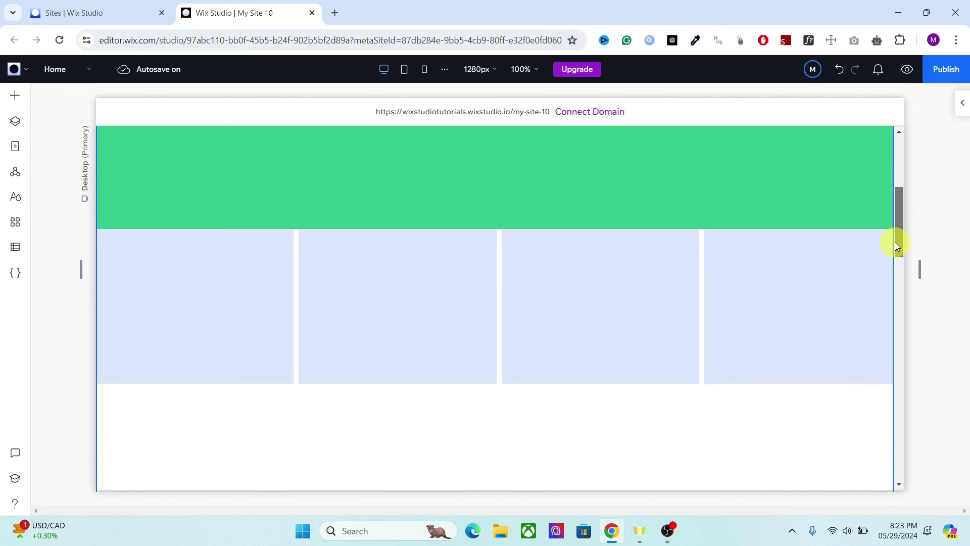
pyautogui.click(639, 318)
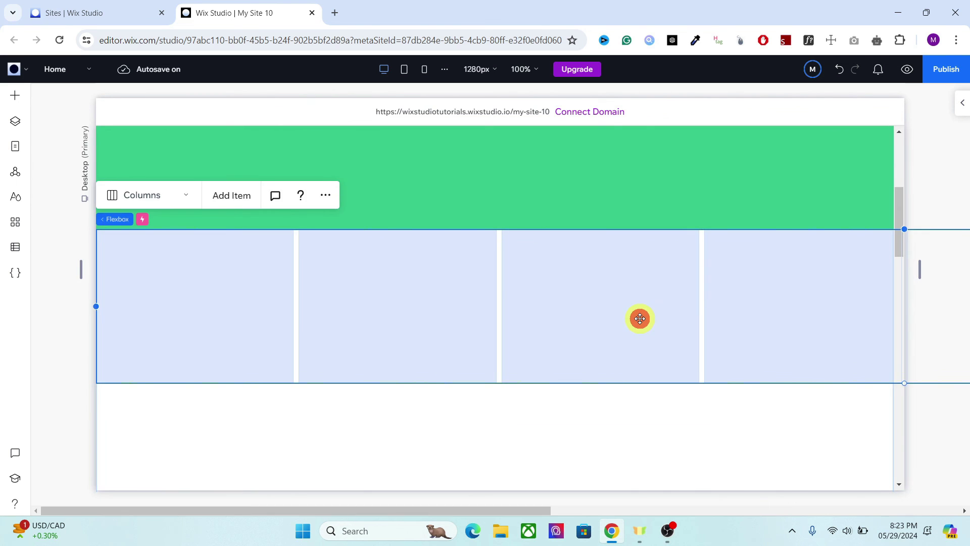
pyautogui.click(961, 107)
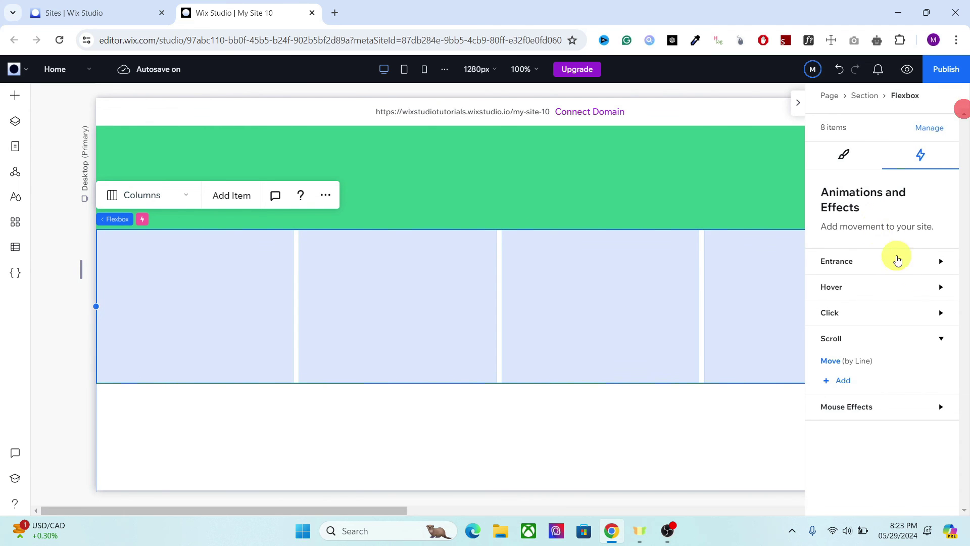
pyautogui.click(841, 154)
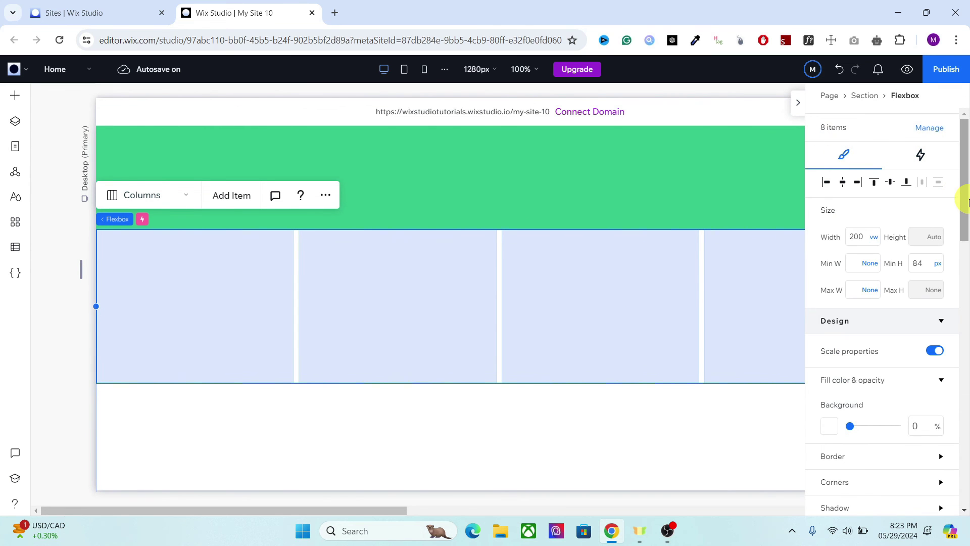
pyautogui.moveTo(966, 203); pyautogui.dragTo(959, 347)
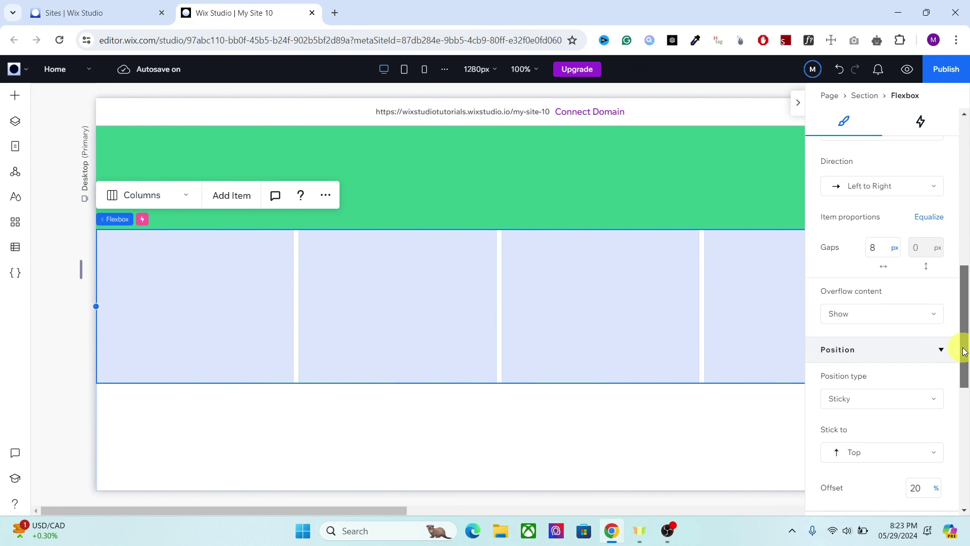
pyautogui.click(889, 187)
pyautogui.click(867, 206)
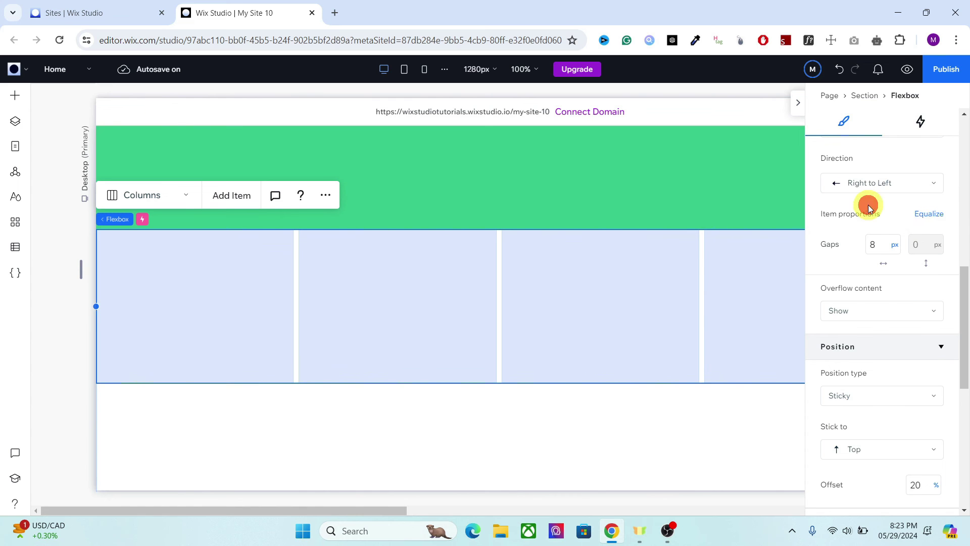
pyautogui.scroll(7, 962, 250)
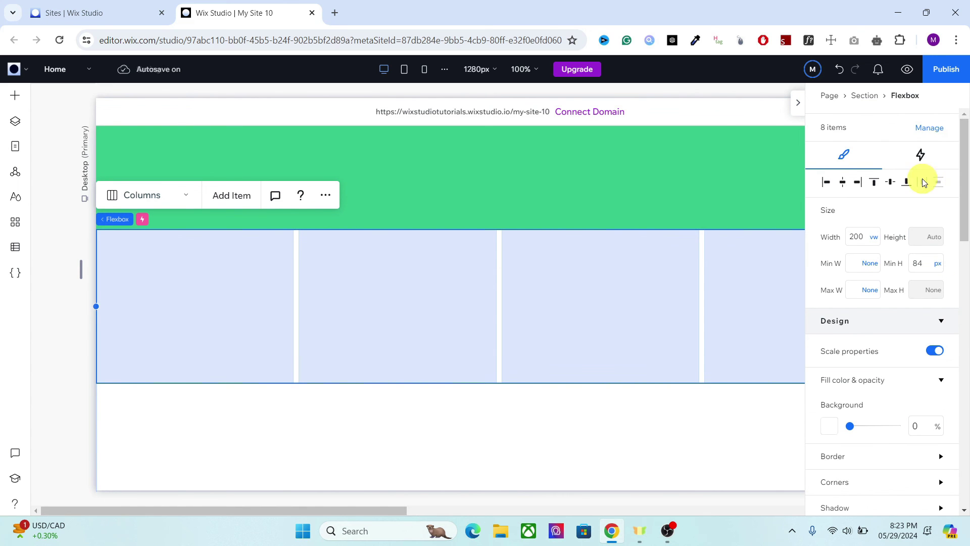
pyautogui.click(859, 183)
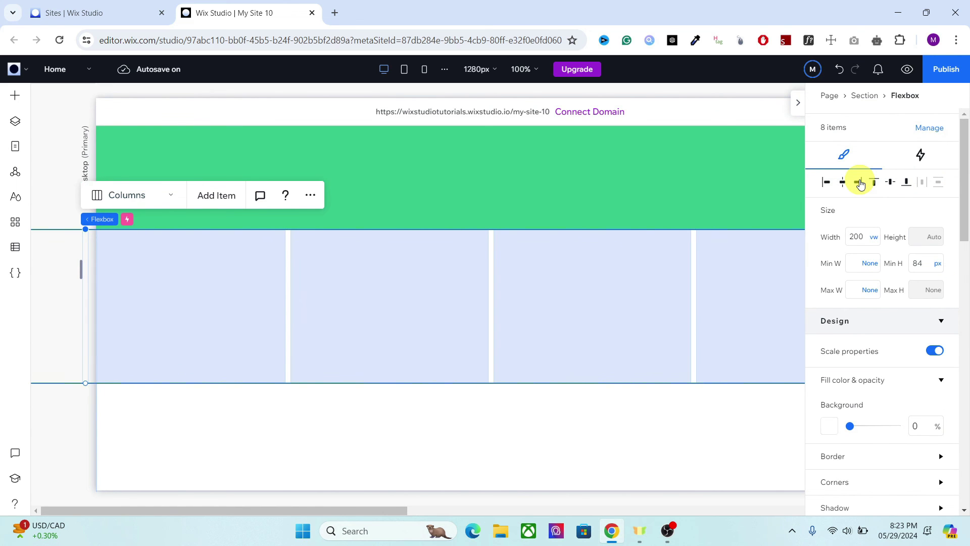
# Step: Set the moving-out angle of the Flexbox's line-triggered Move scroll effect to 90°
pyautogui.click(922, 155)
pyautogui.click(831, 362)
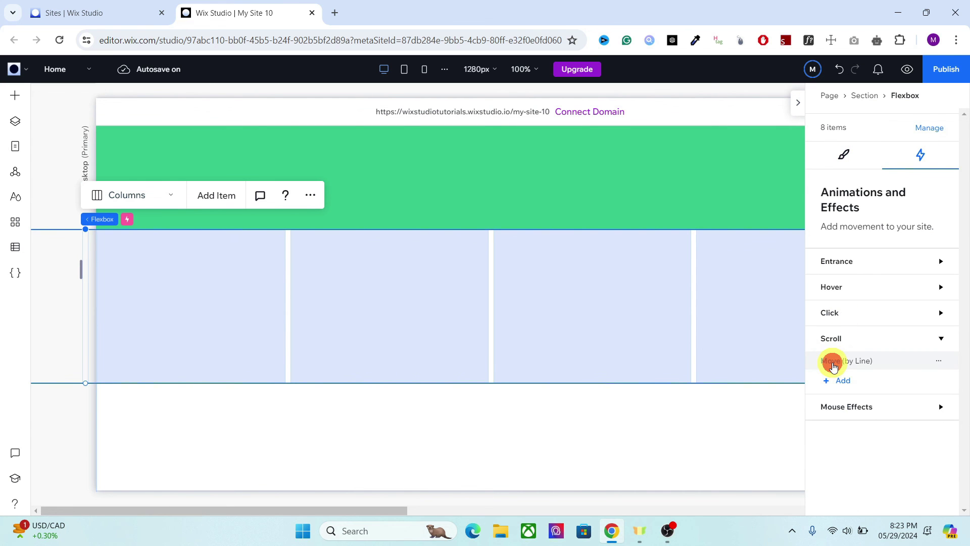
pyautogui.click(881, 500)
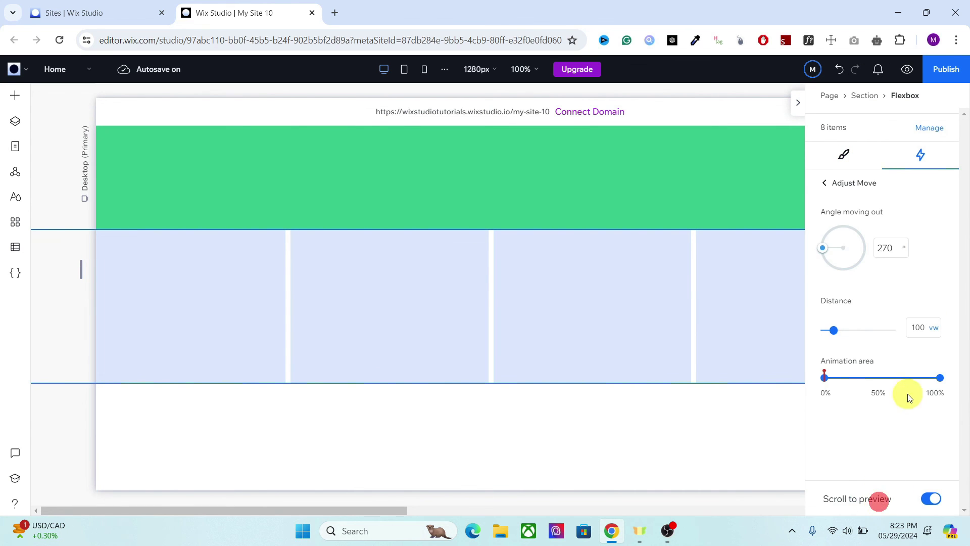
pyautogui.click(890, 251)
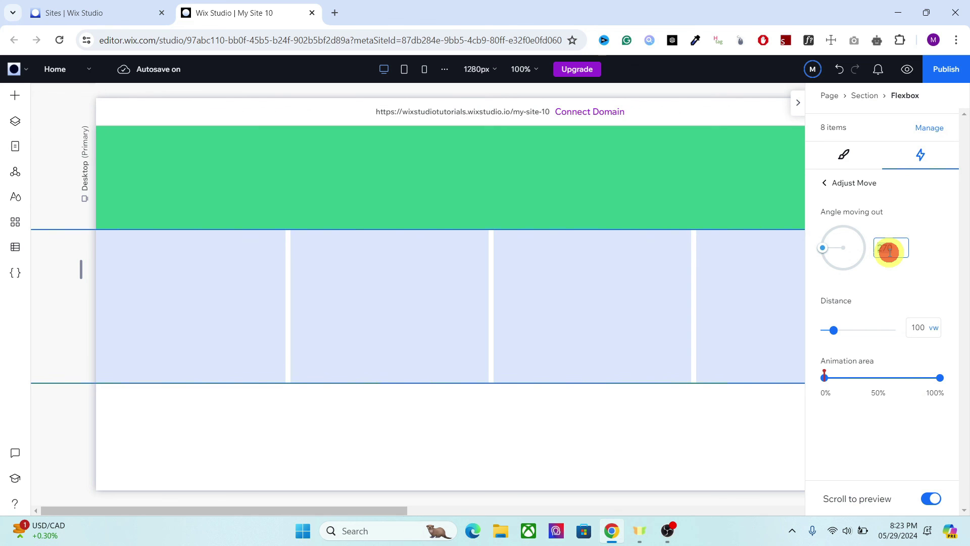
pyautogui.write('90')
# Step: Preview the page and scroll down and back up through the section to check the reversed horizontal movement
pyautogui.click(907, 69)
pyautogui.moveTo(879, 175); pyautogui.dragTo(880, 259)
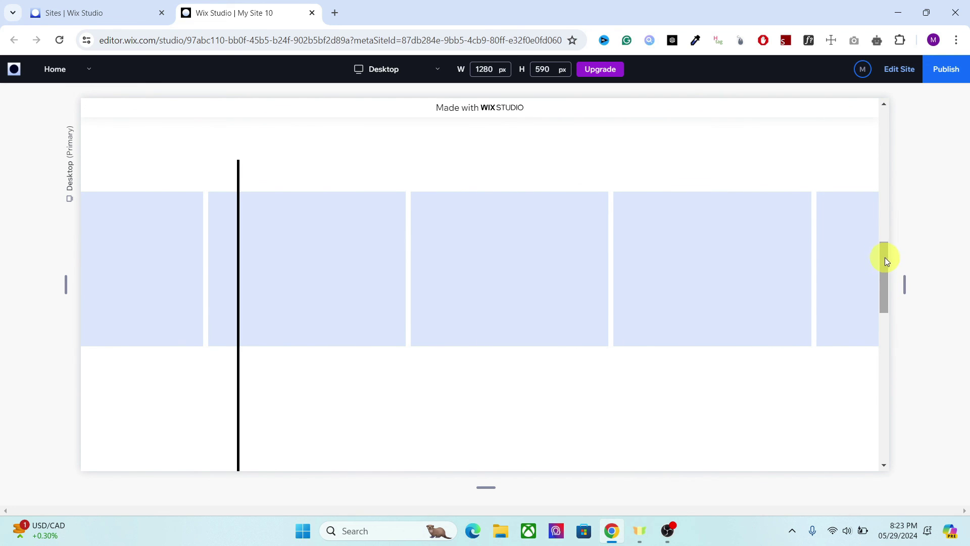
pyautogui.moveTo(884, 257); pyautogui.dragTo(899, 285)
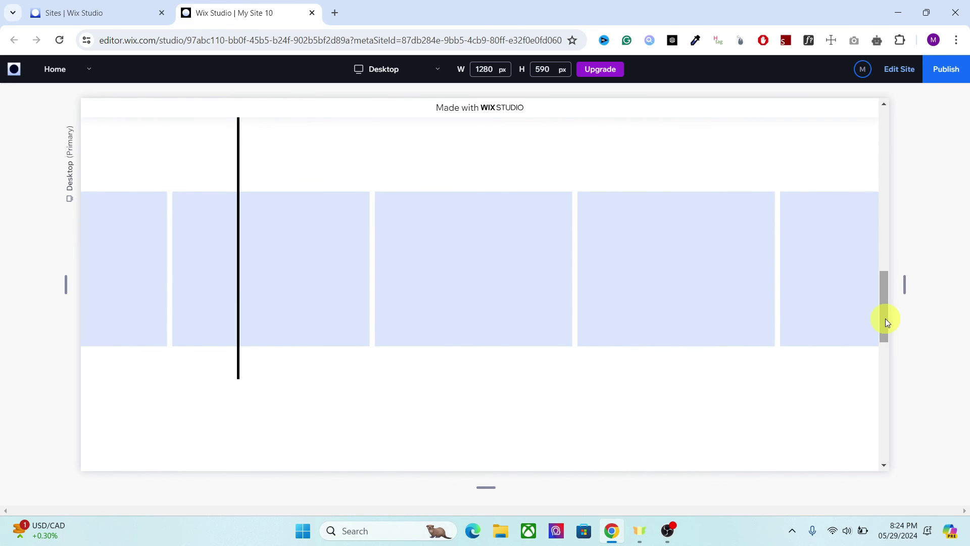
pyautogui.moveTo(884, 319); pyautogui.dragTo(869, 223)
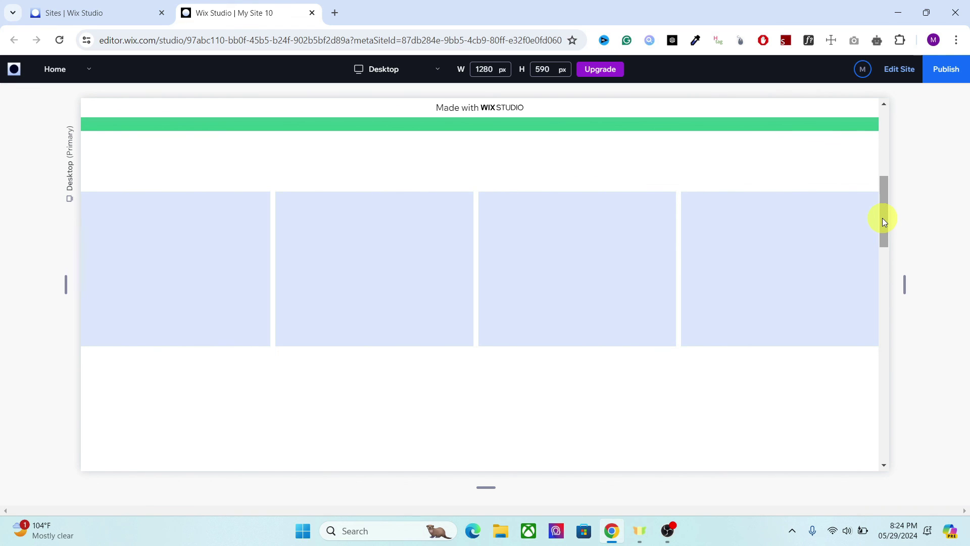
pyautogui.moveTo(881, 222); pyautogui.dragTo(883, 210)
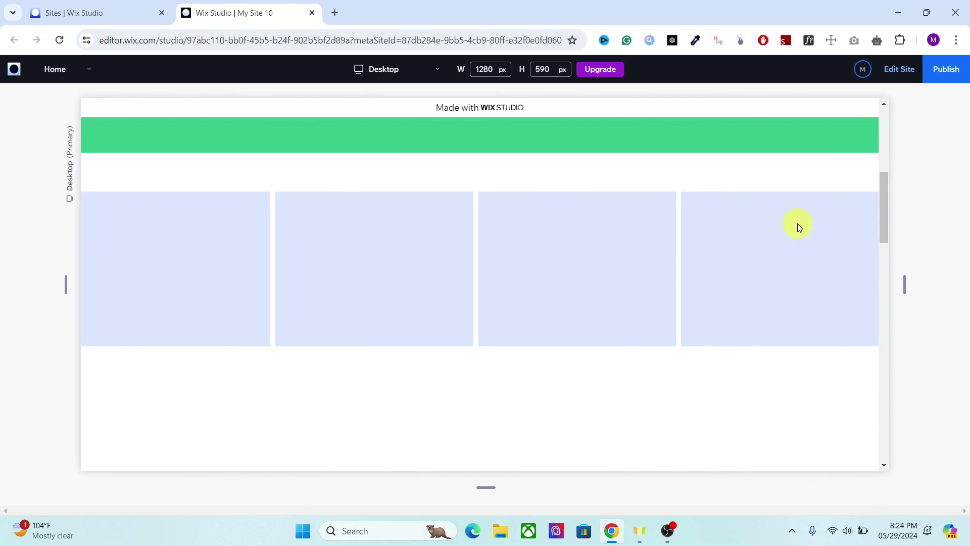